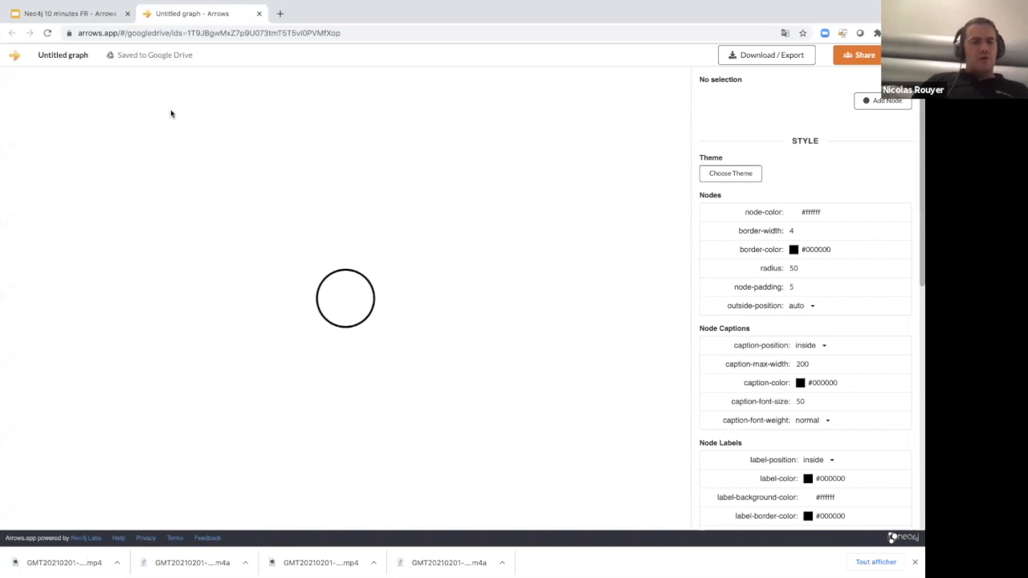
Rename the untitled diagram as "Mon graphe Arrows" and save the name.
{"action": "left_click", "coordinate": [68, 56]}
{"action": "triple_click", "coordinate": [449, 294]}
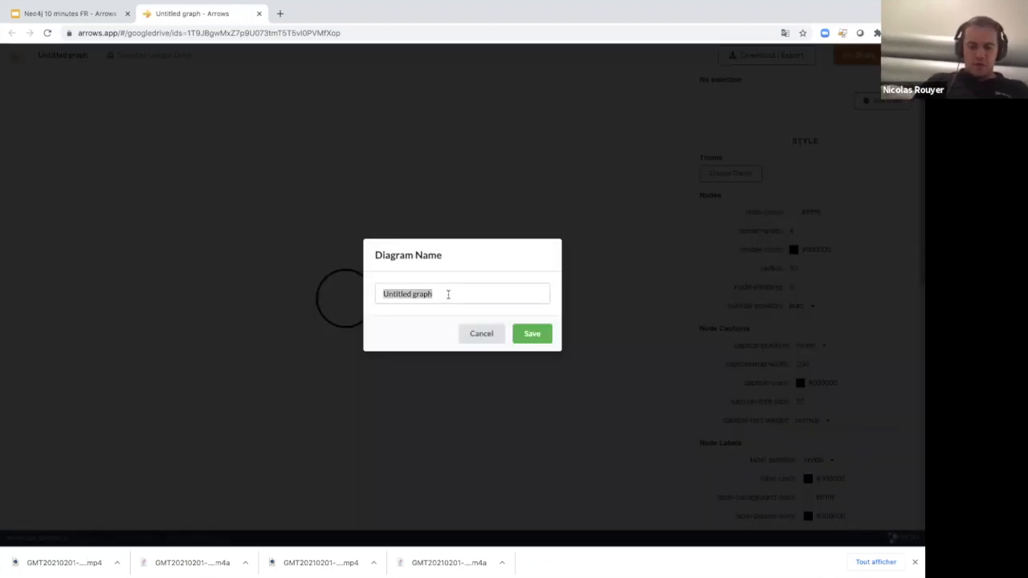
{"action": "type", "text": "Mo"}
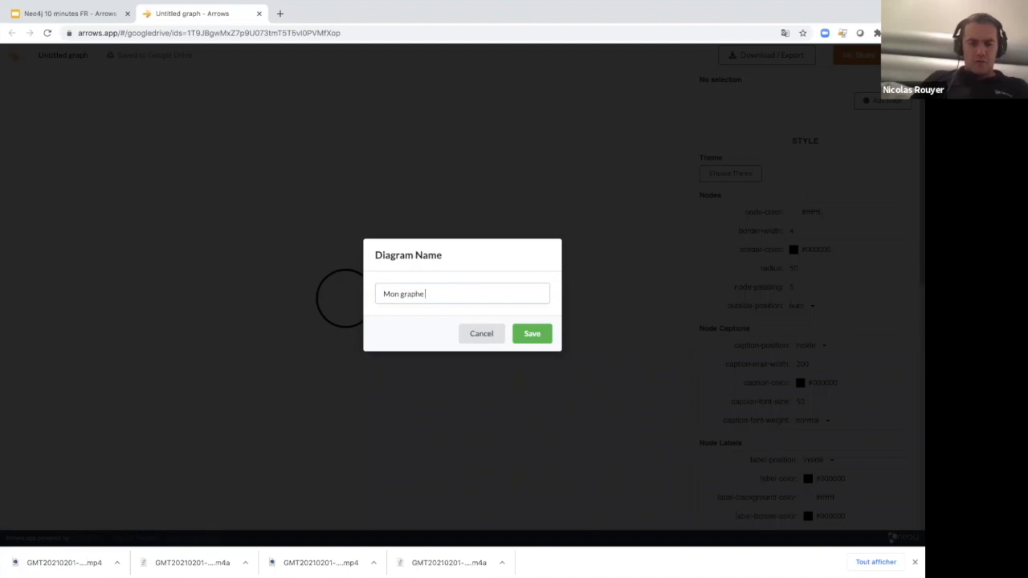
{"action": "left_click", "coordinate": [541, 339]}
Move the single node from the canvas centre to the upper part of the canvas and deselect it.
{"action": "left_click_drag", "start_coordinate": [348, 297], "coordinate": [287, 162]}
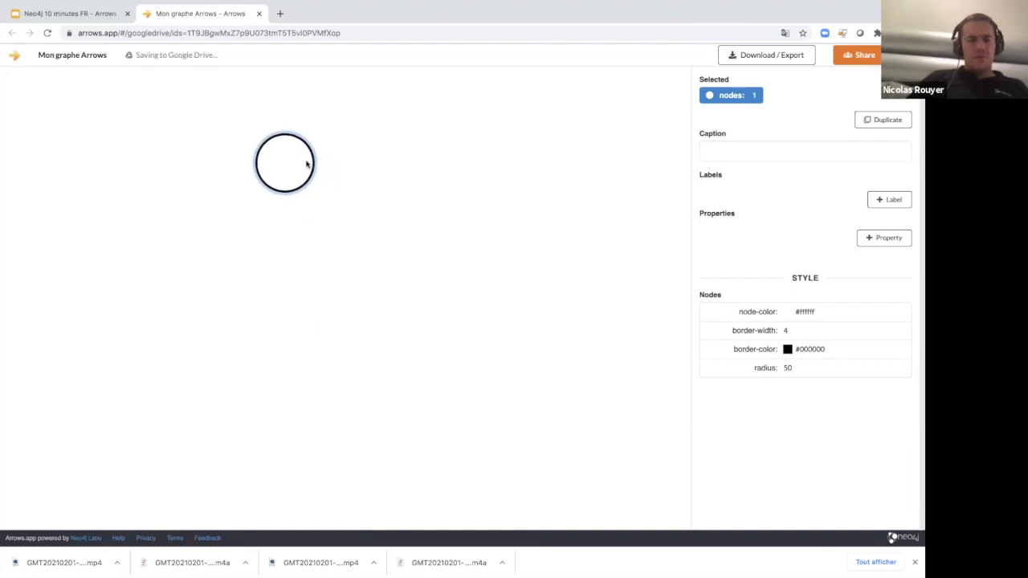
{"action": "mouse_move", "coordinate": [287, 161]}
{"action": "left_mouse_down"}
{"action": "mouse_move", "coordinate": [262, 145]}
{"action": "mouse_move", "coordinate": [300, 155]}
{"action": "left_mouse_up"}
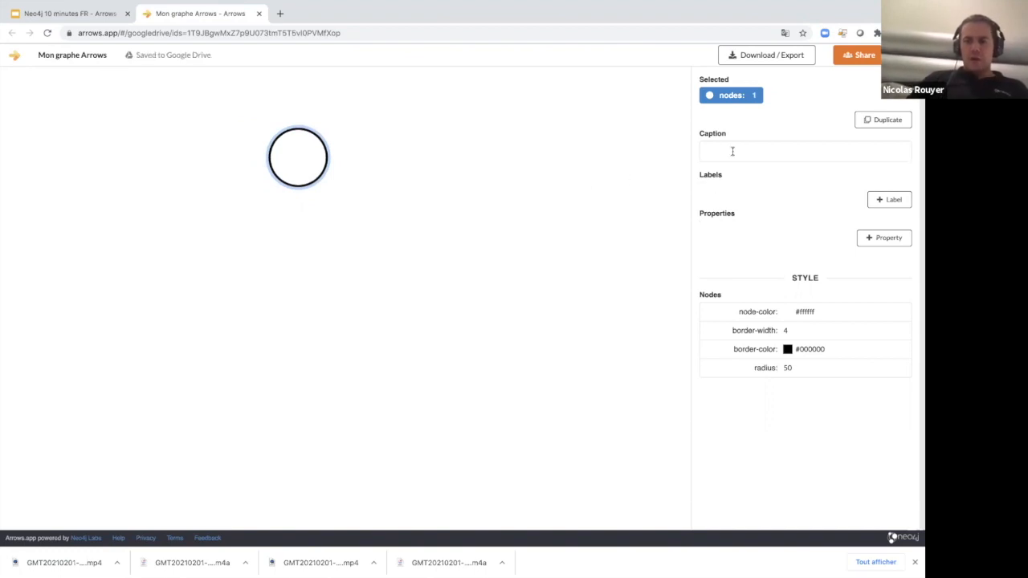
{"action": "left_click", "coordinate": [447, 186]}
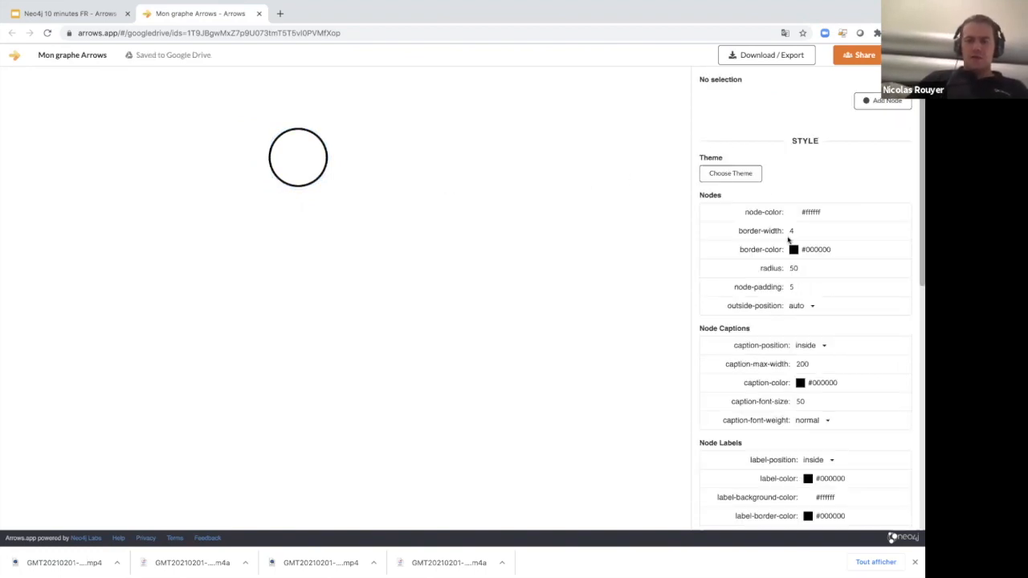
Look through the available themes and apply the Browser theme to the diagram.
{"action": "left_click", "coordinate": [736, 172]}
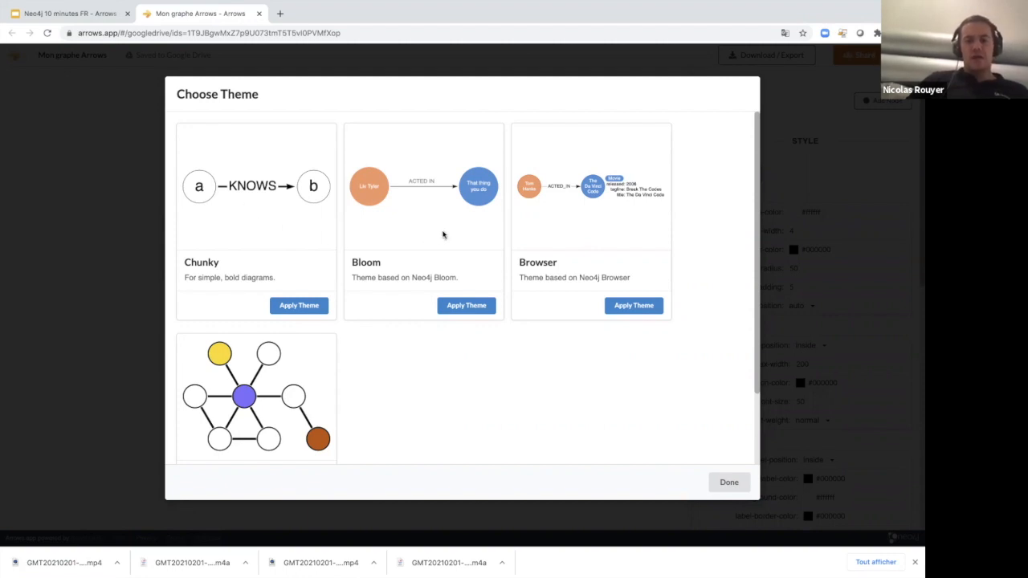
{"action": "scroll", "coordinate": [281, 394], "scroll_direction": "down", "scroll_amount": 2}
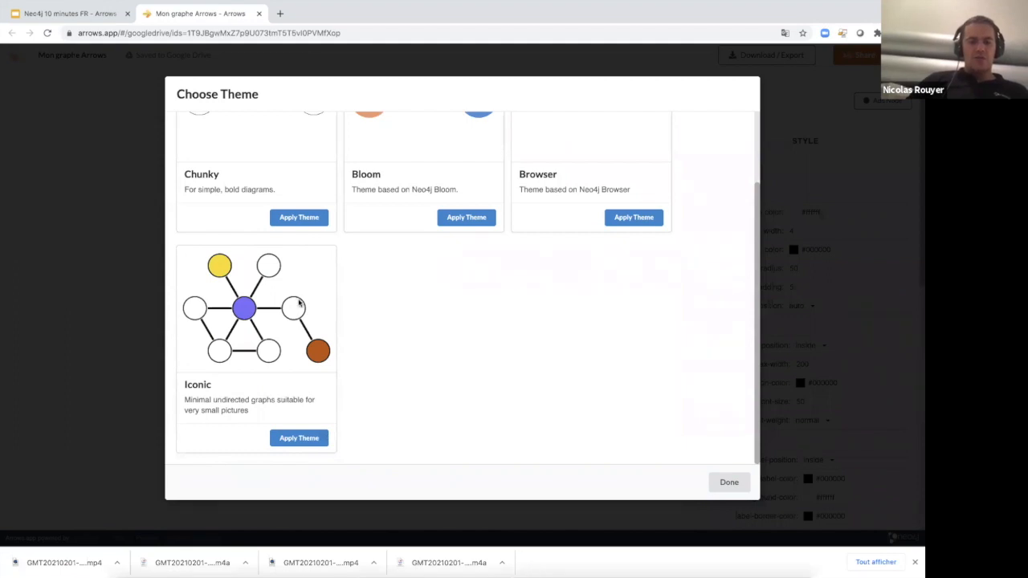
{"action": "scroll", "coordinate": [298, 303], "scroll_direction": "up", "scroll_amount": 2}
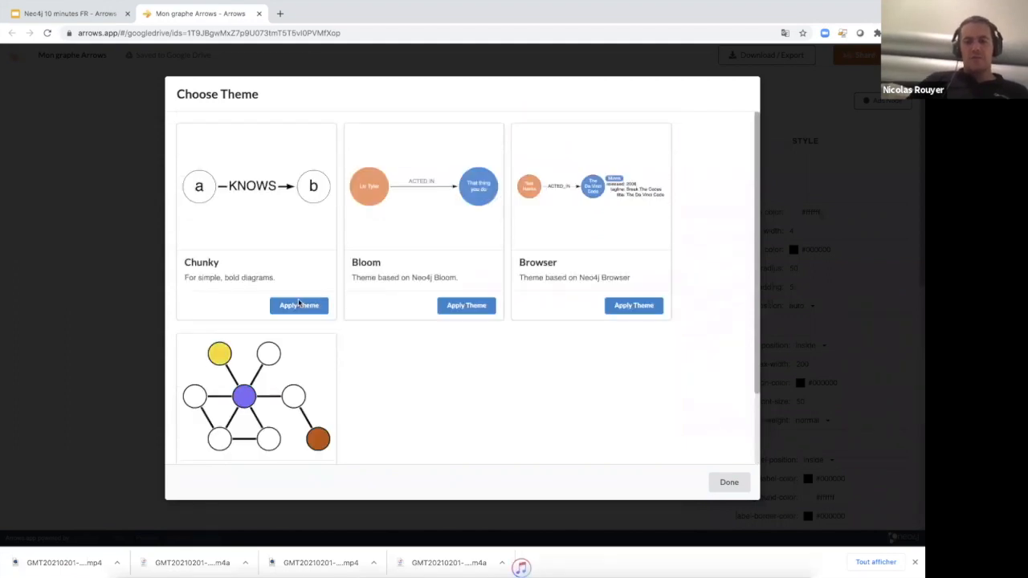
{"action": "left_click", "coordinate": [634, 306]}
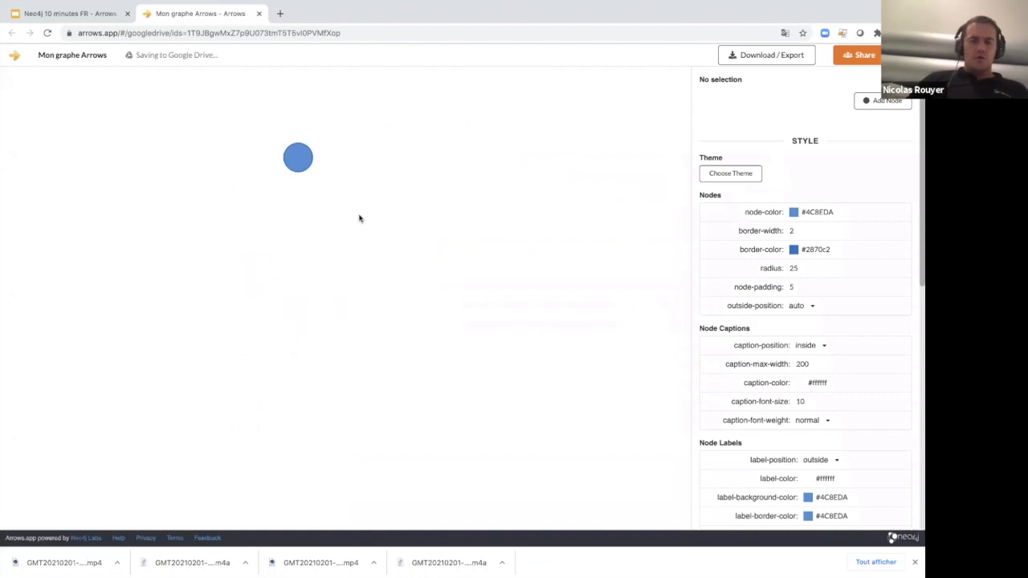
Give the node the caption "Arrows" and add the label "Webapp" to it.
{"action": "left_click", "coordinate": [292, 160]}
{"action": "left_click", "coordinate": [729, 151]}
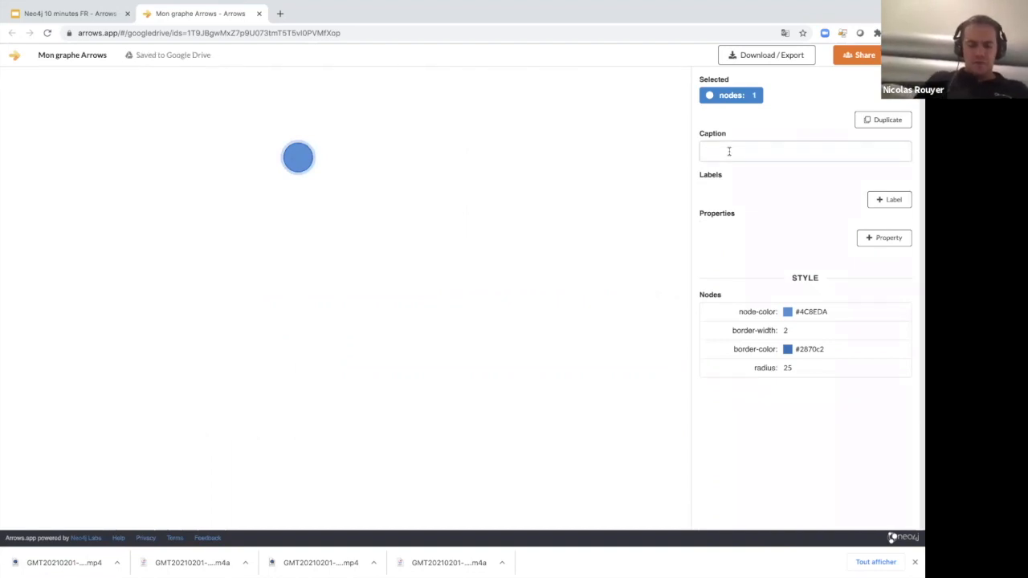
{"action": "type", "text": "Arrow"}
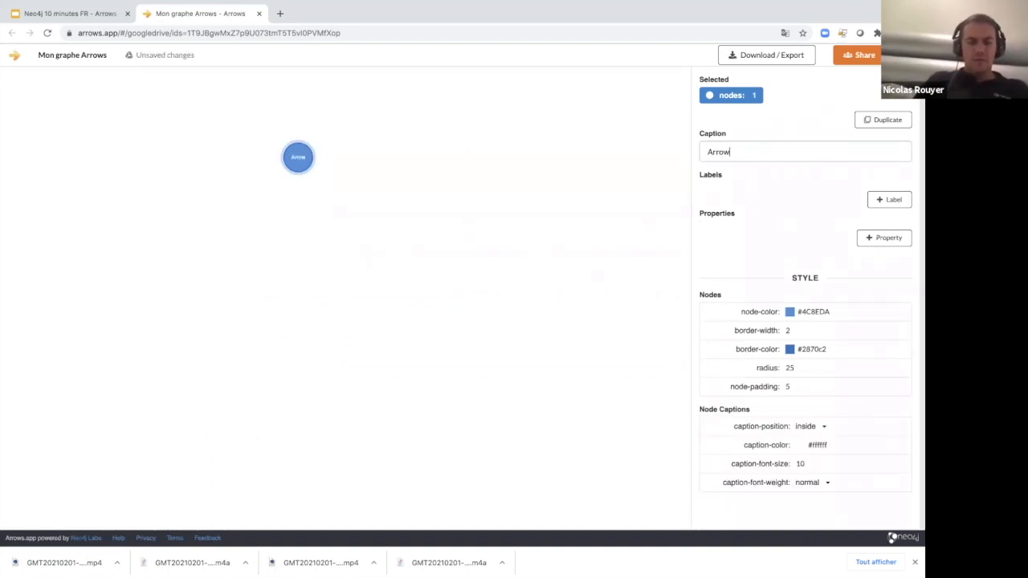
{"action": "left_click", "coordinate": [325, 223]}
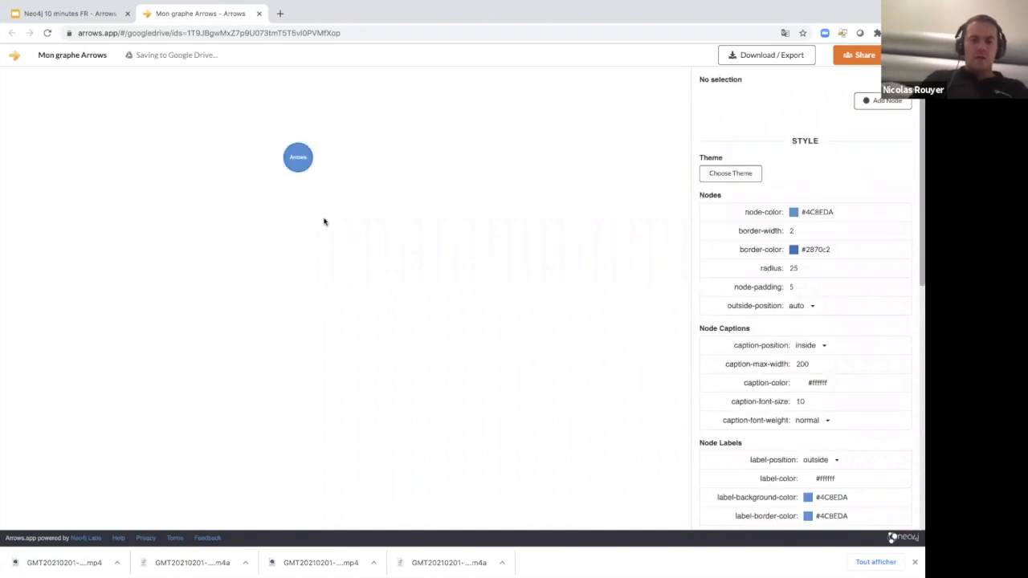
{"action": "left_click", "coordinate": [298, 157]}
{"action": "left_click", "coordinate": [892, 199]}
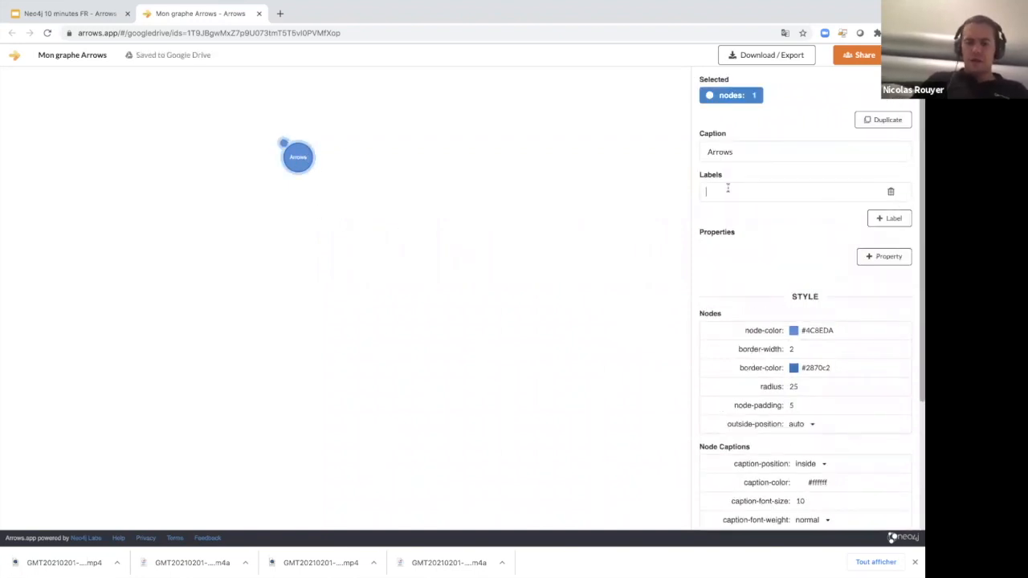
{"action": "type", "text": "Webapp"}
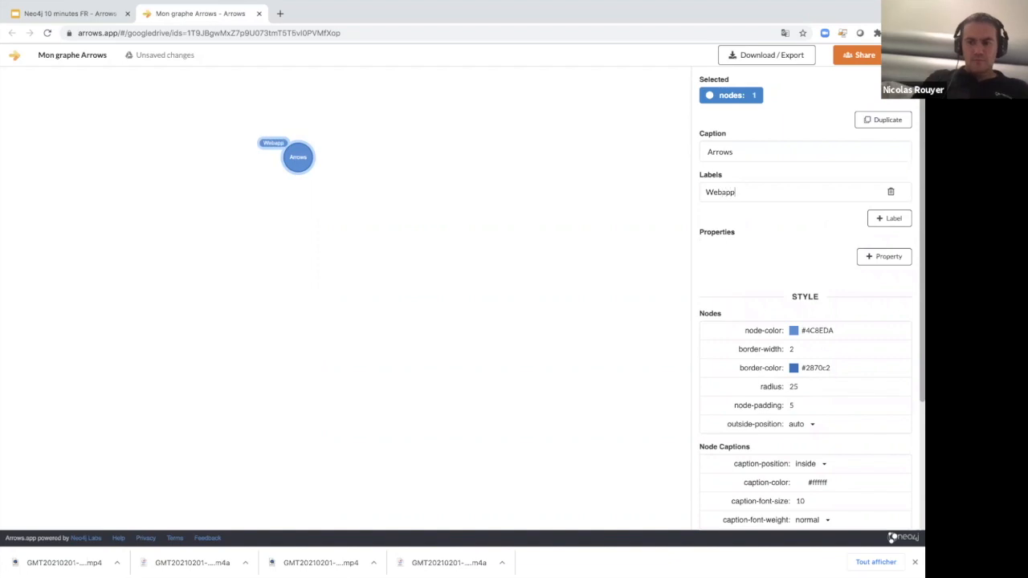
{"action": "left_click", "coordinate": [528, 257]}
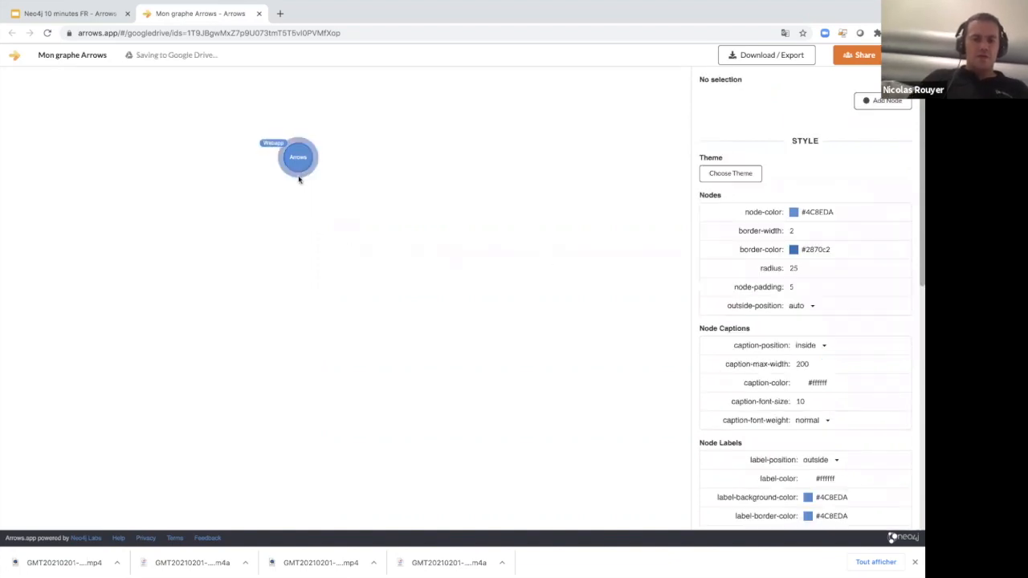
Create a linked node directly below the Arrows node, with the caption "Mon Graphe" and the label "Graphe".
{"action": "left_click_drag", "start_coordinate": [298, 180], "coordinate": [299, 260]}
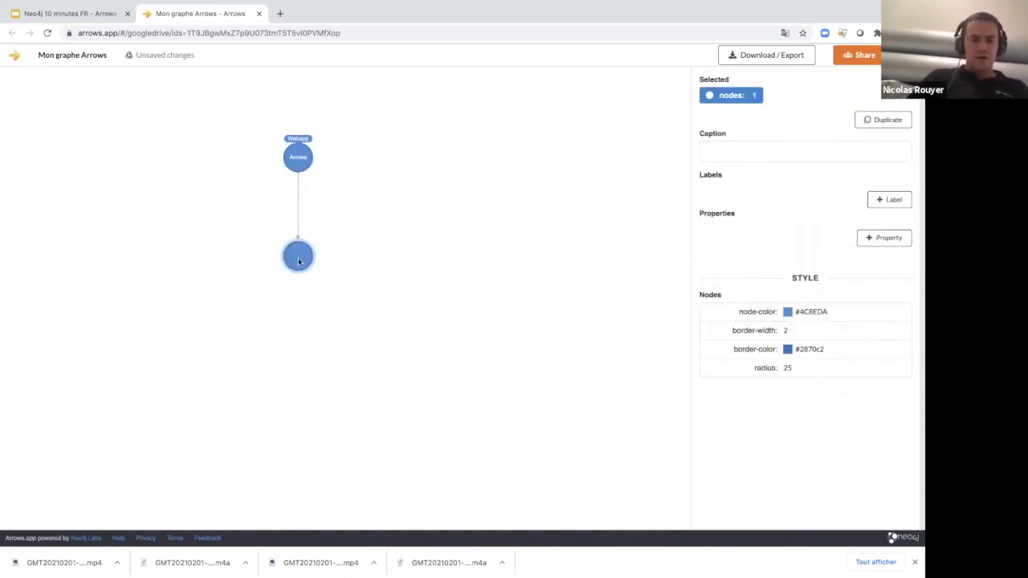
{"action": "left_click", "coordinate": [722, 155]}
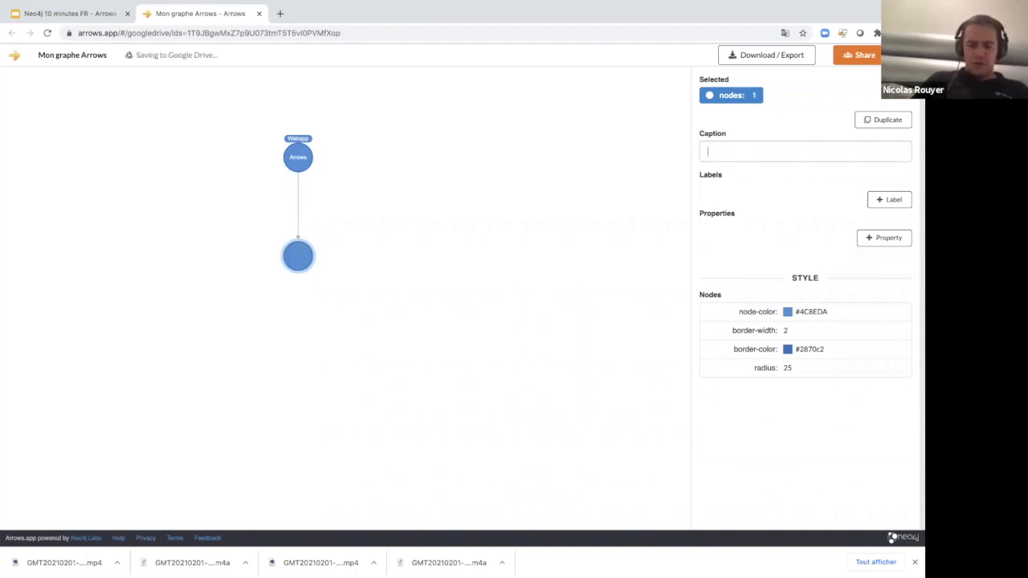
{"action": "type", "text": "Mon Graphe"}
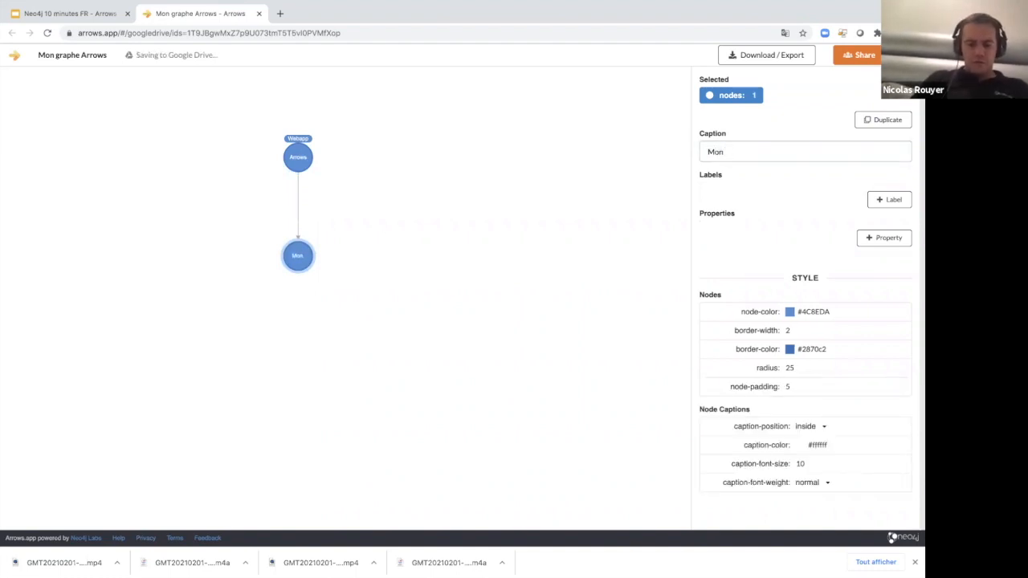
{"action": "left_click", "coordinate": [889, 199]}
{"action": "type", "text": "Graphe"}
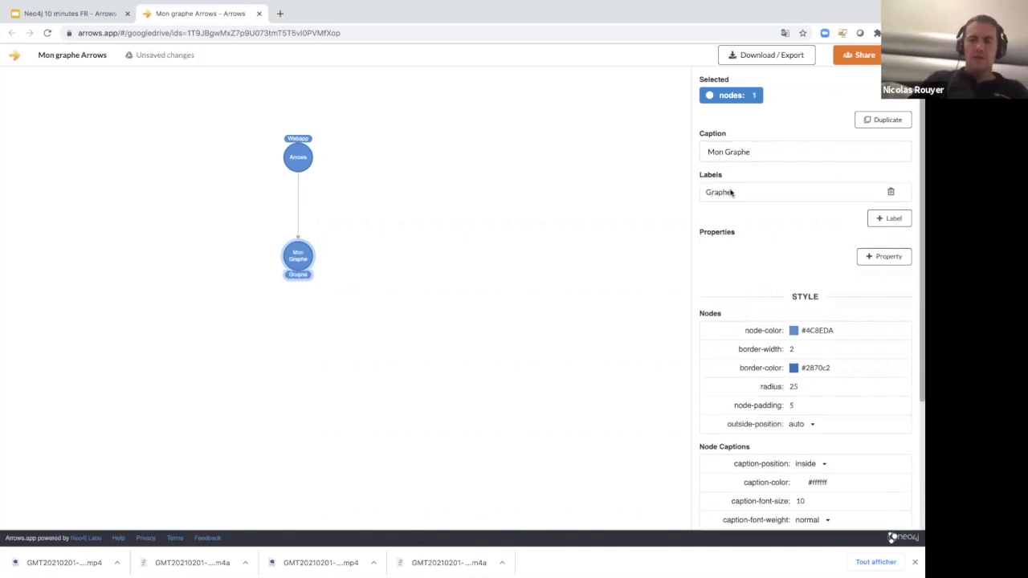
{"action": "left_click", "coordinate": [546, 243]}
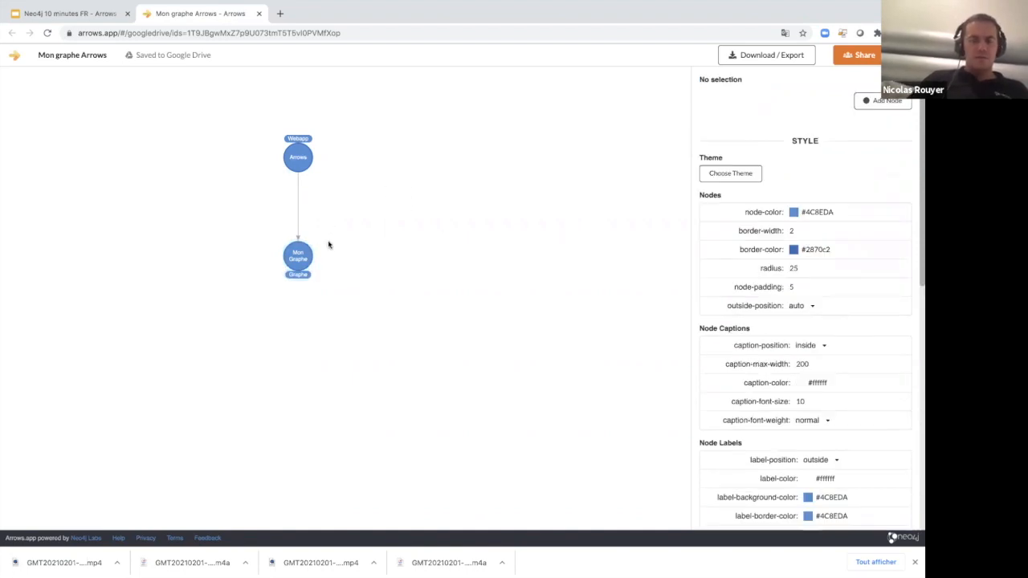
Set the type of the relationship between Arrows and Mon Graphe to "DESSINE".
{"action": "left_click", "coordinate": [298, 210]}
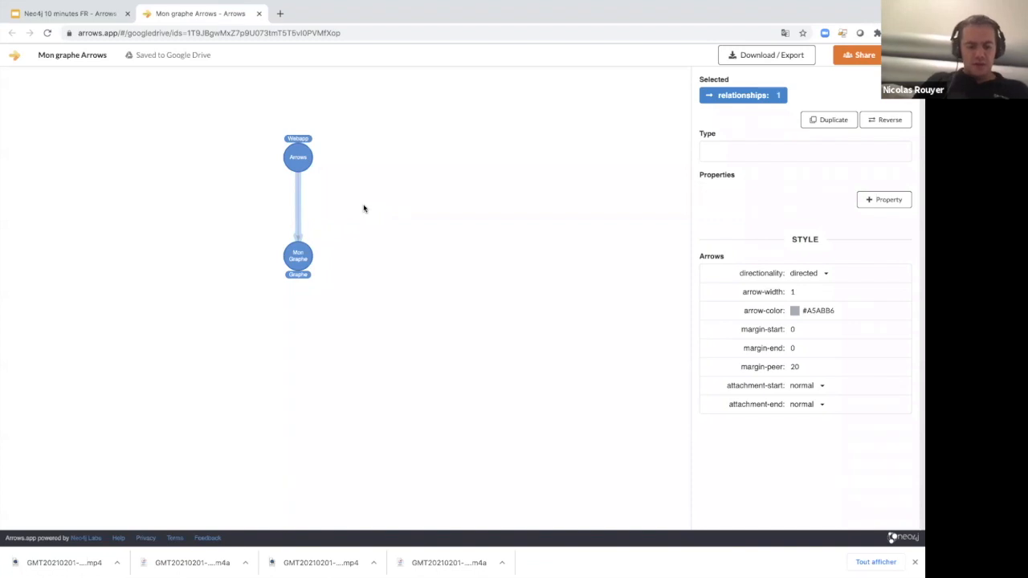
{"action": "type", "text": "DESSINE"}
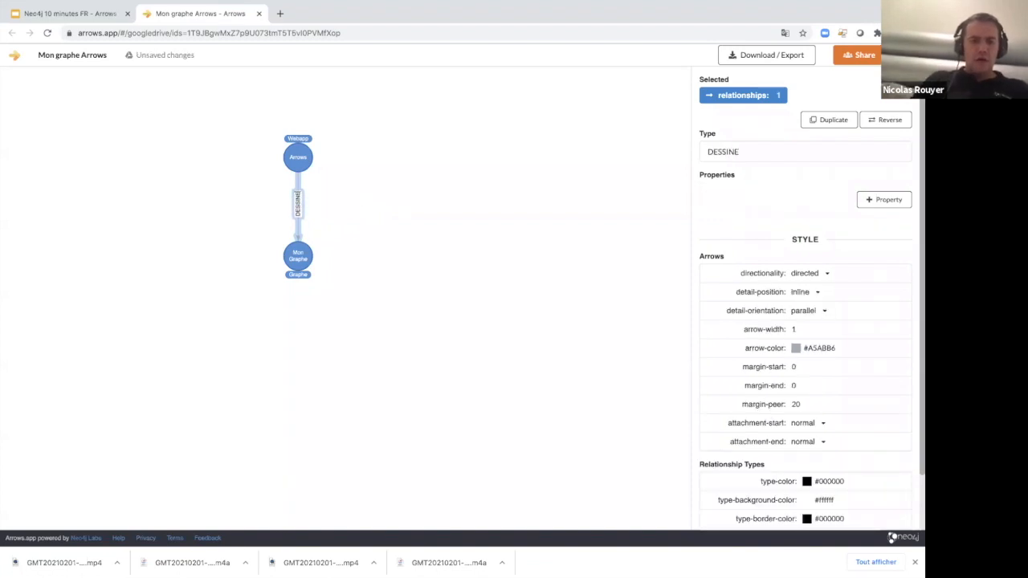
{"action": "left_click", "coordinate": [357, 330]}
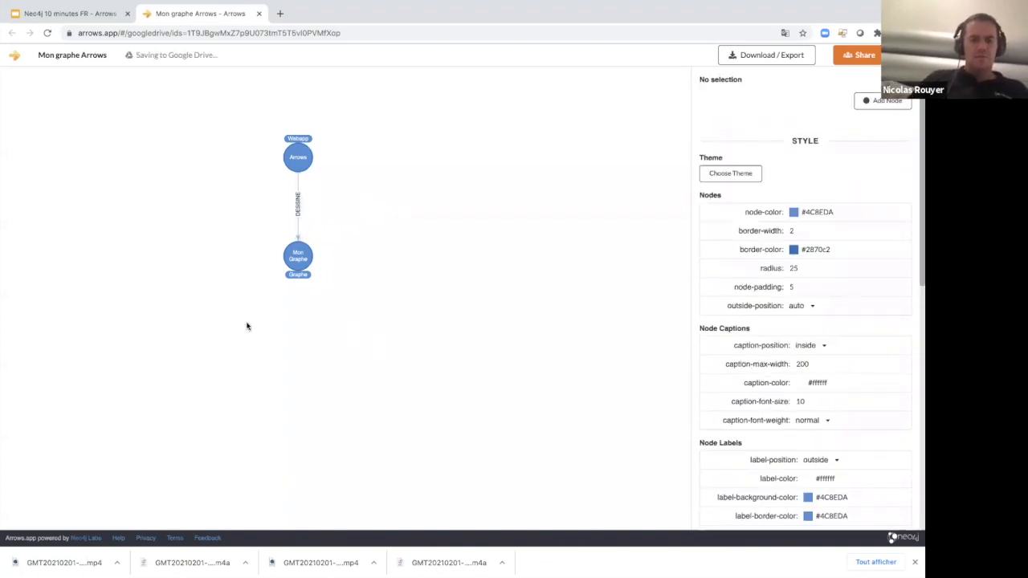
Remove the border of the Mon Graphe node and change its node colour to orange.
{"action": "left_click", "coordinate": [311, 268]}
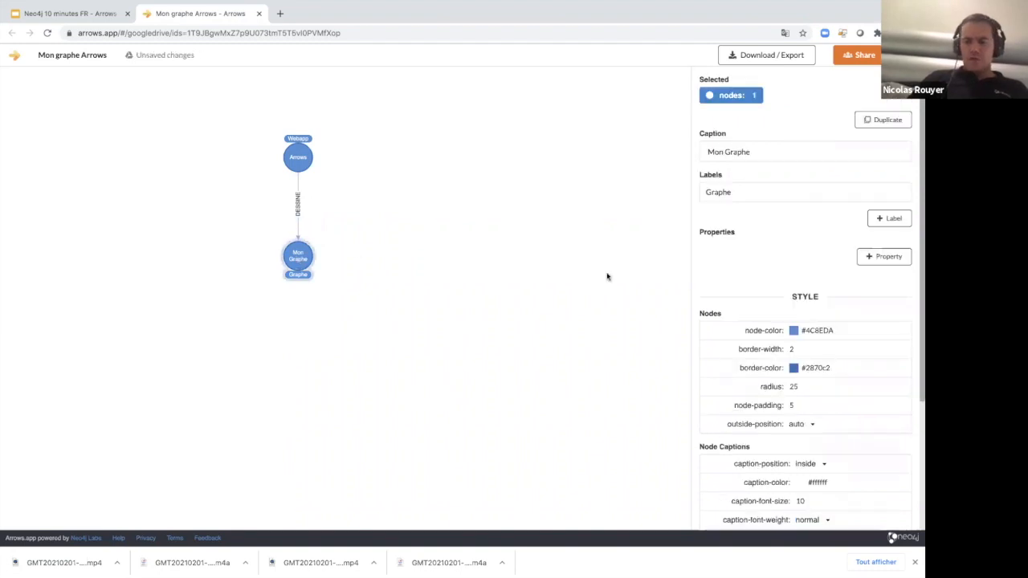
{"action": "double_click", "coordinate": [818, 329]}
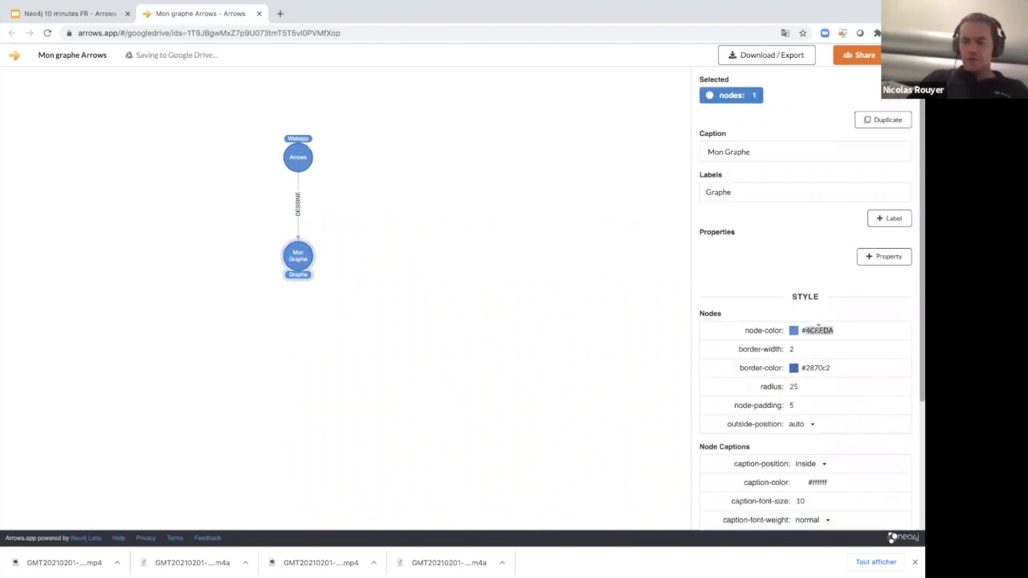
{"action": "left_click", "coordinate": [792, 349]}
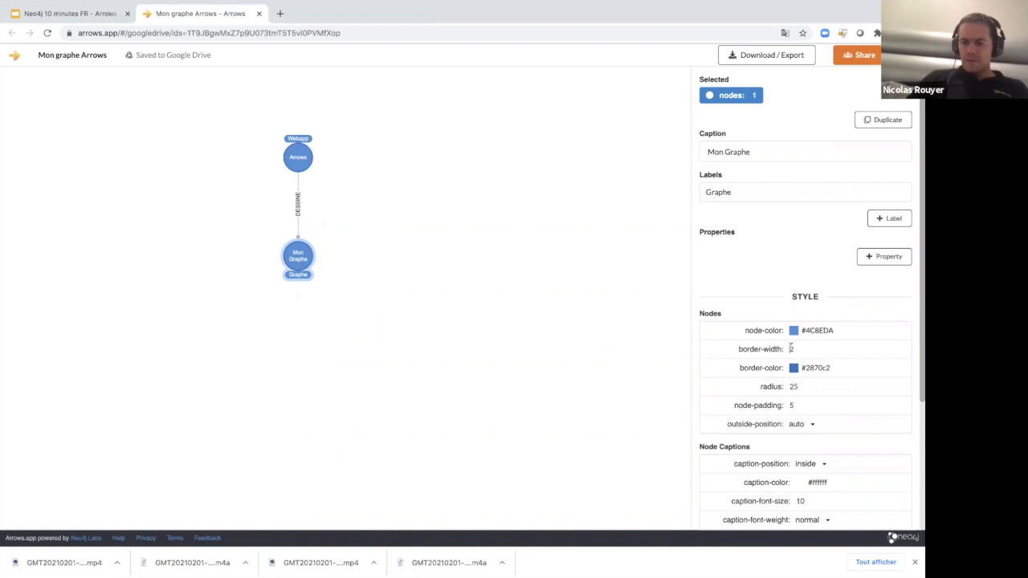
{"action": "left_click_drag", "start_coordinate": [810, 372], "coordinate": [733, 371]}
{"action": "double_click", "coordinate": [819, 331]}
{"action": "double_click", "coordinate": [819, 331]}
{"action": "left_click", "coordinate": [819, 331]}
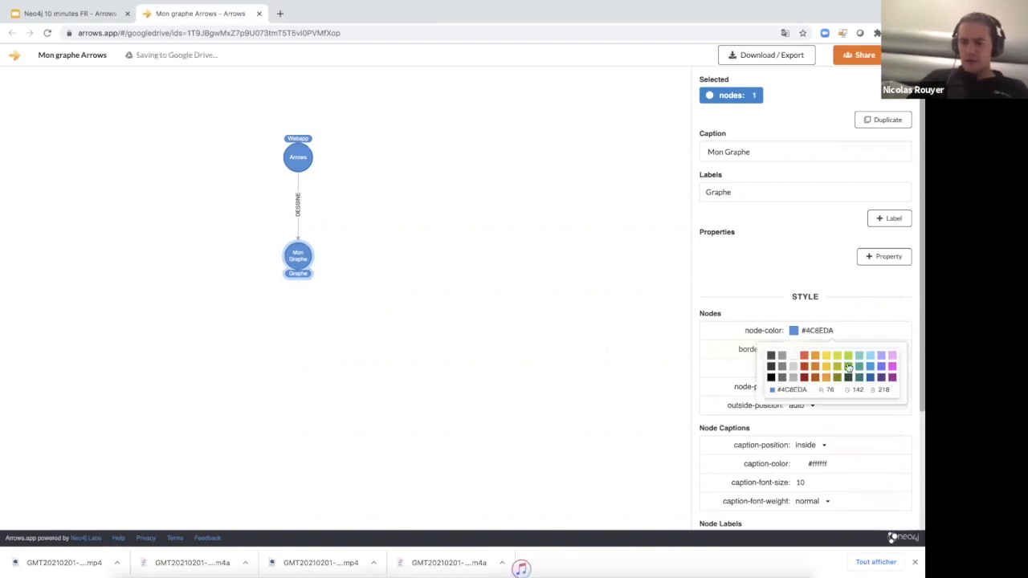
{"action": "left_click", "coordinate": [849, 367]}
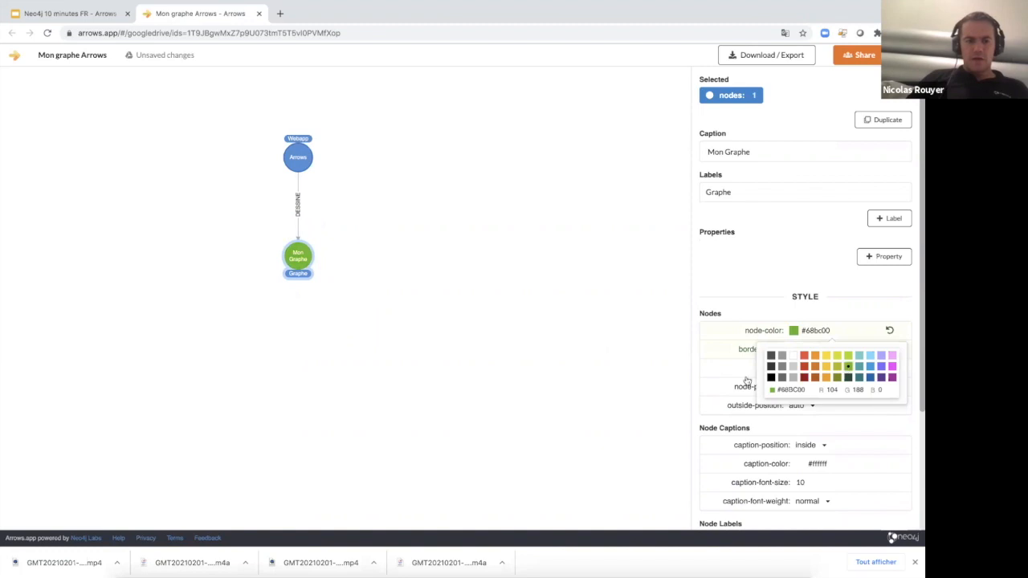
{"action": "left_click", "coordinate": [833, 366]}
{"action": "left_click", "coordinate": [307, 324]}
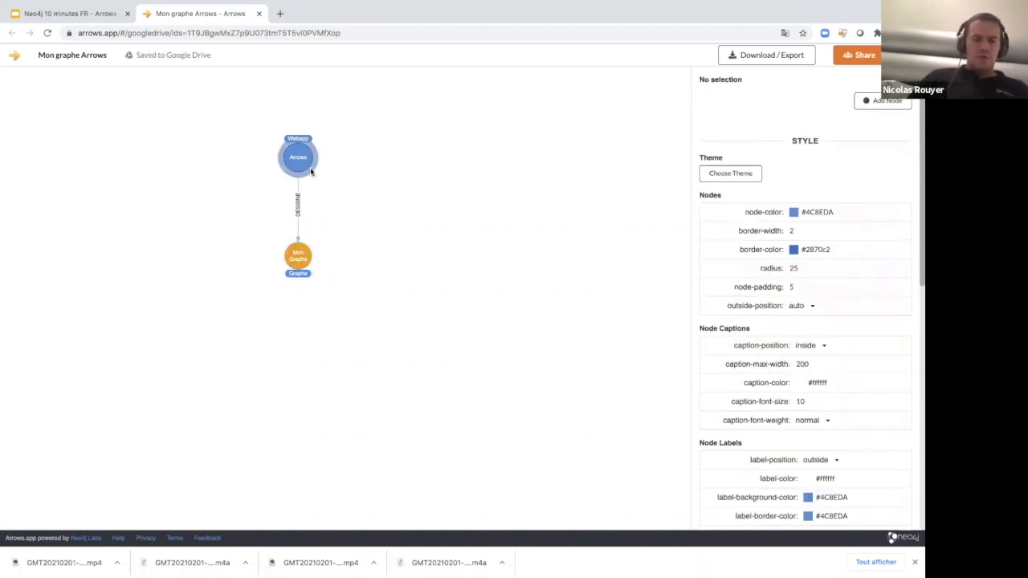
Create another node linked from Arrows, beside Mon Graphe, with border width 0 and node colour #7b64ff.
{"action": "left_click_drag", "start_coordinate": [313, 173], "coordinate": [381, 267]}
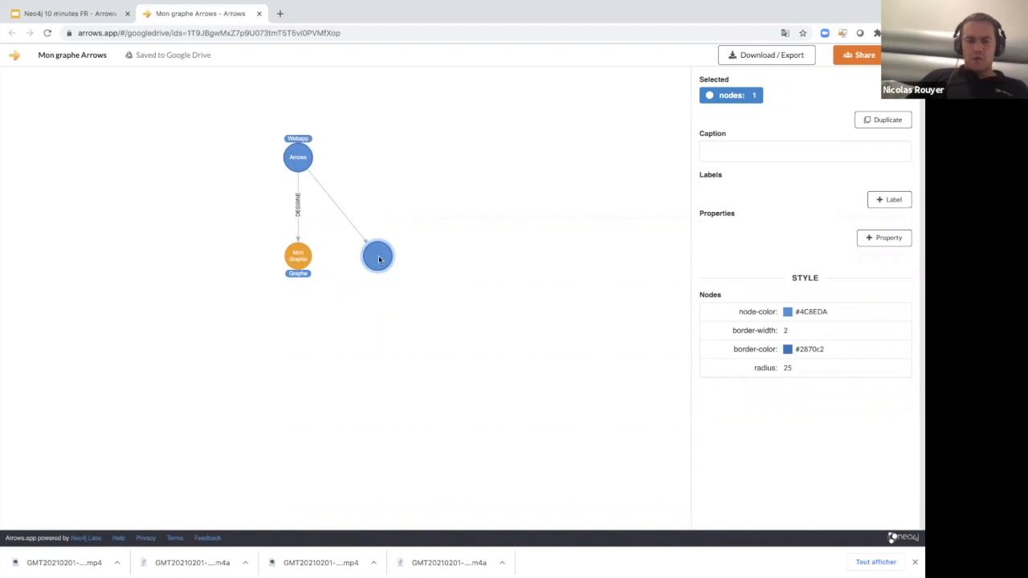
{"action": "left_click", "coordinate": [787, 330]}
{"action": "left_click_drag", "start_coordinate": [805, 352], "coordinate": [755, 351]}
{"action": "left_click", "coordinate": [812, 314]}
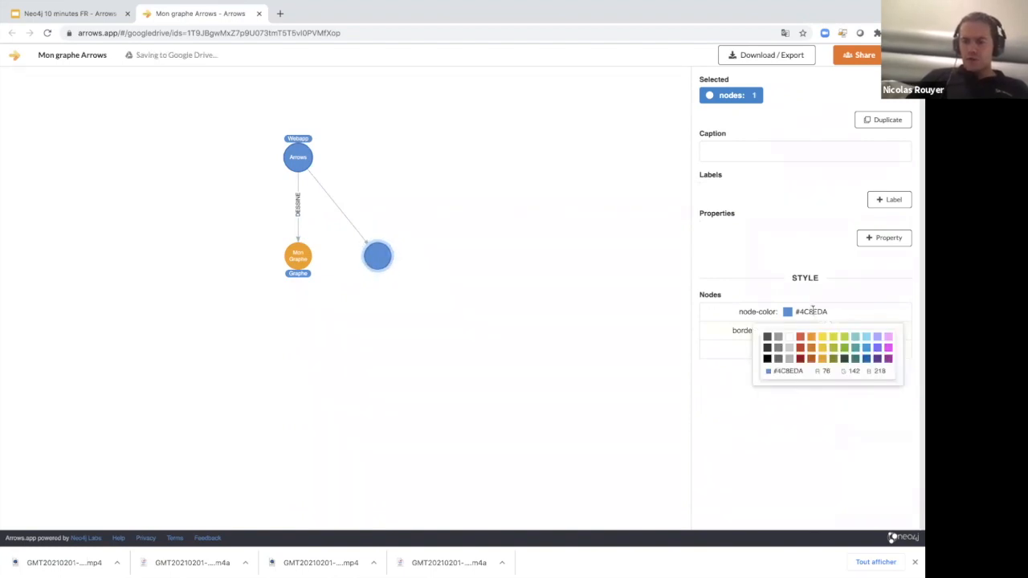
{"action": "left_click", "coordinate": [877, 347]}
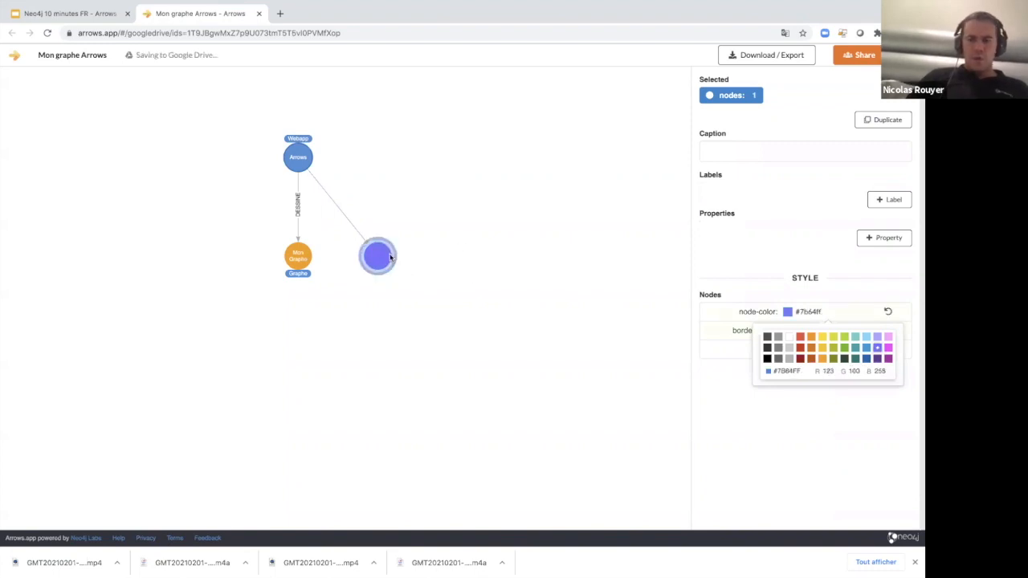
Give the new purple node the caption "Export 1".
{"action": "left_click", "coordinate": [743, 149]}
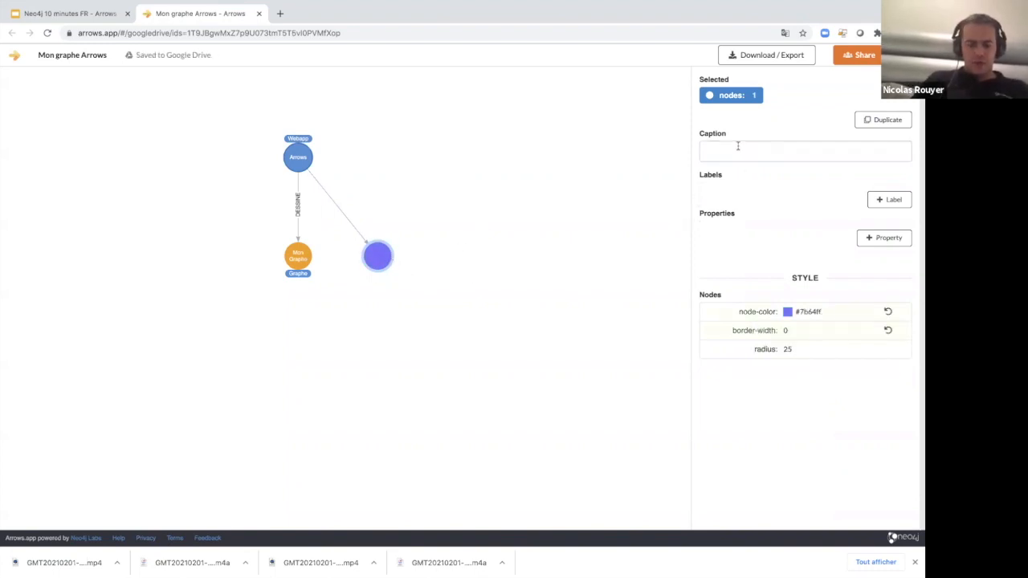
{"action": "type", "text": "eXPORT"}
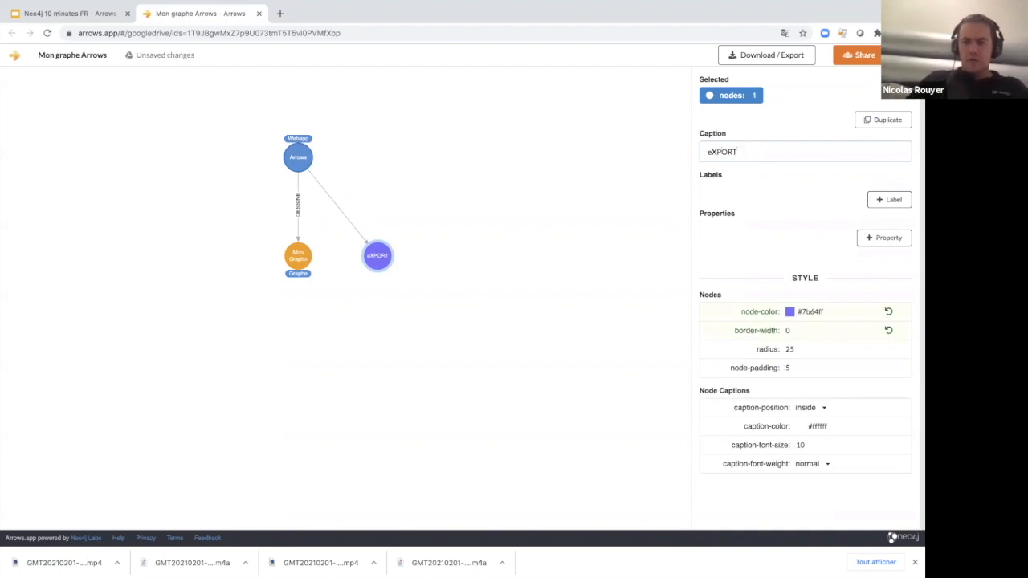
{"action": "key", "text": "ctrl+a"}
{"action": "type", "text": "Export 1"}
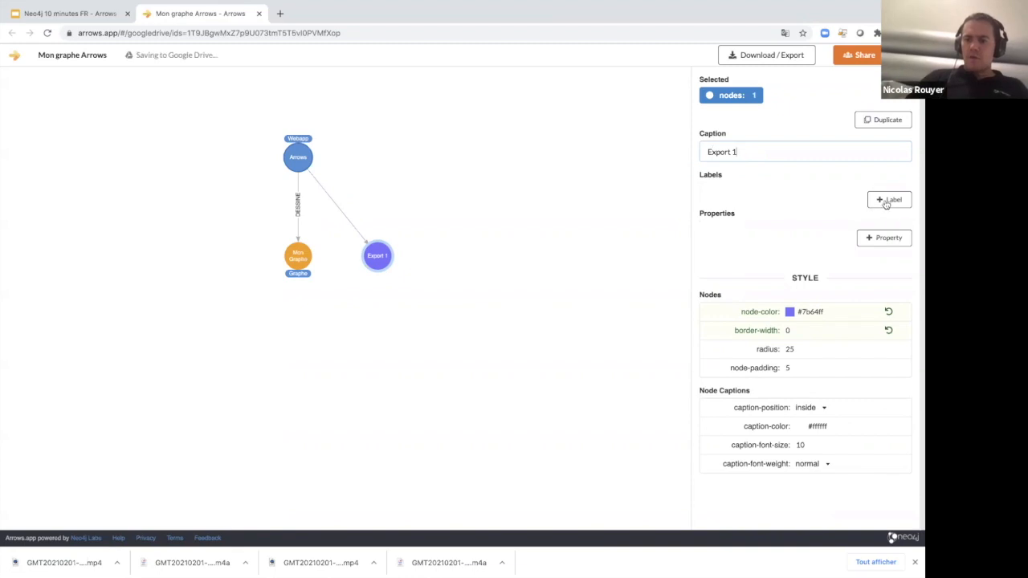
Label the Export 1 node "Export" and link it to Mon Graphe with a relationship of type "DE".
{"action": "left_click", "coordinate": [880, 200]}
{"action": "type", "text": "Export"}
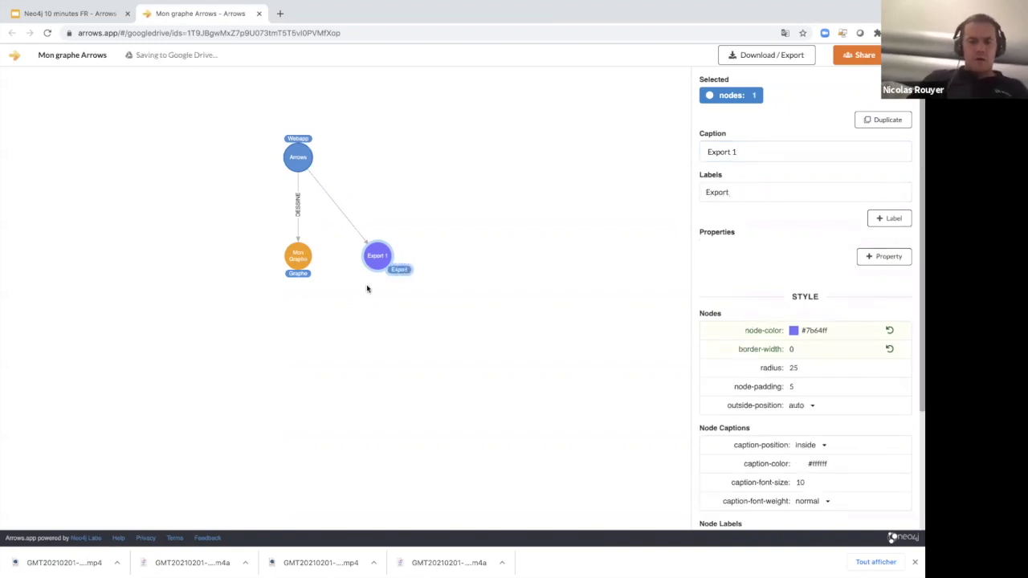
{"action": "left_click_drag", "start_coordinate": [361, 262], "coordinate": [298, 255]}
{"action": "left_click", "coordinate": [338, 258]}
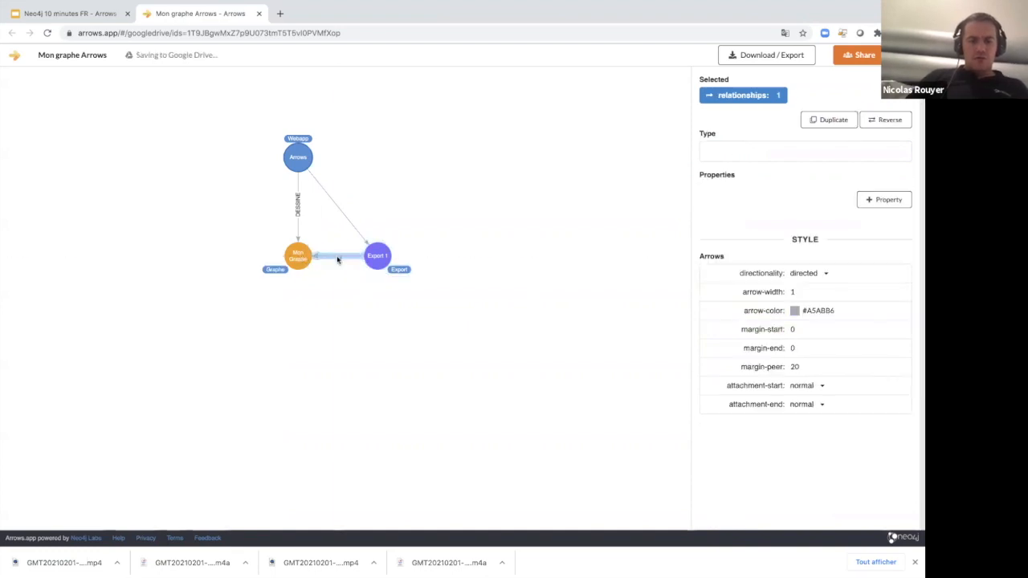
{"action": "type", "text": "DE"}
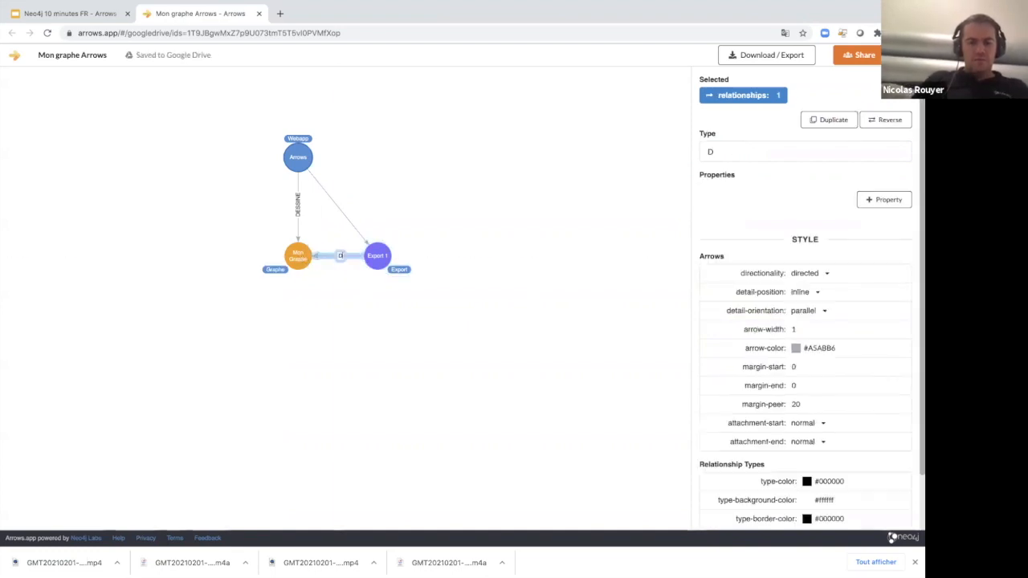
{"action": "left_click", "coordinate": [336, 314]}
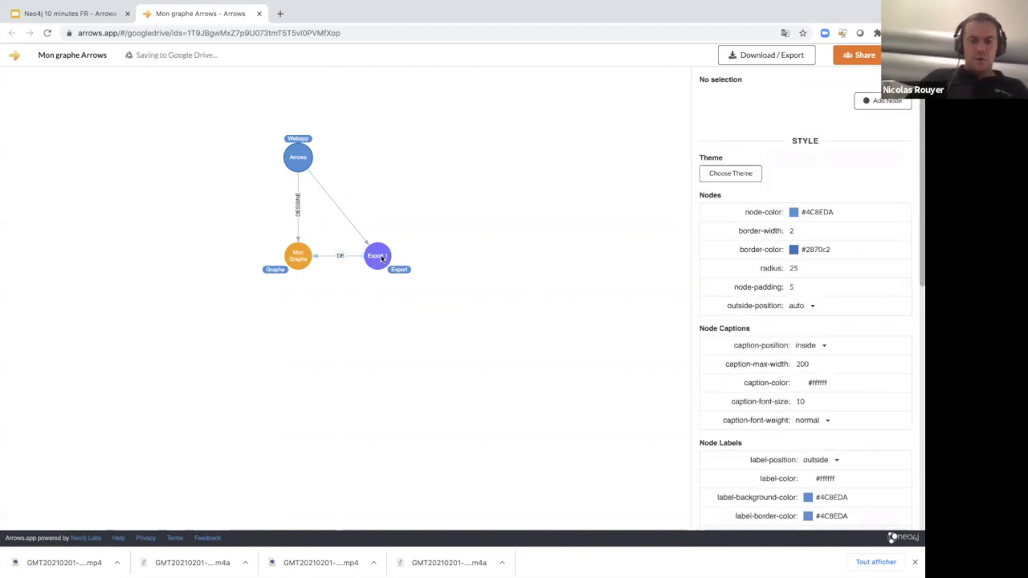
Duplicate the Export 1 node with its relationships to the opposite side of Mon Graphe and caption the copy "Export 2".
{"action": "left_click", "coordinate": [383, 258]}
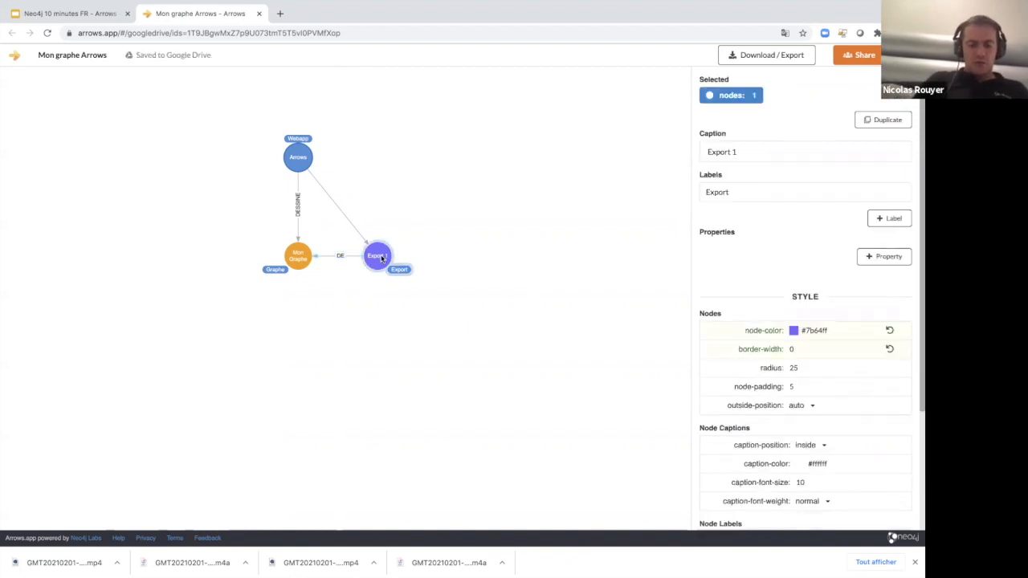
{"action": "left_click_drag", "start_coordinate": [382, 258], "coordinate": [223, 341]}
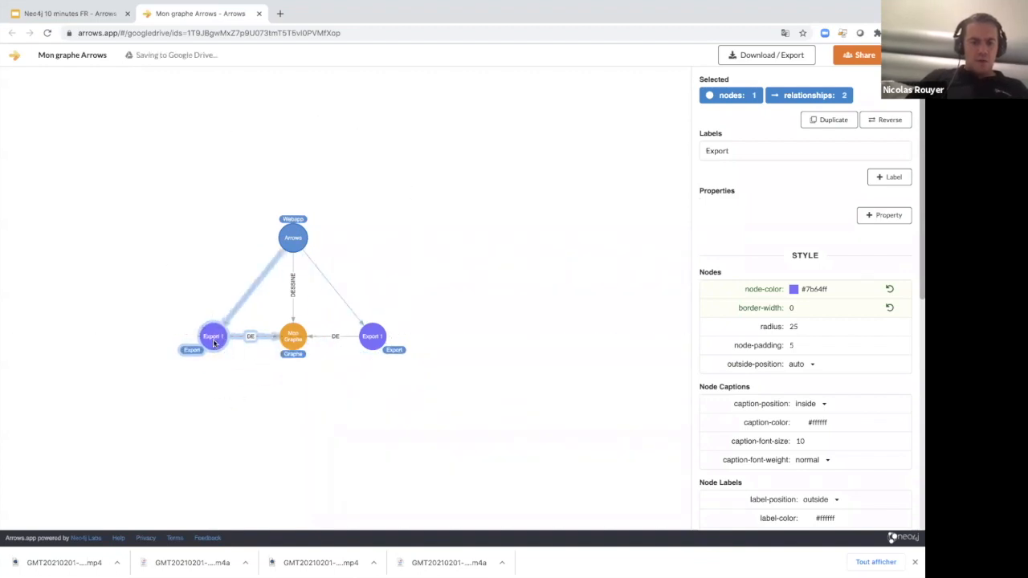
{"action": "double_click", "coordinate": [220, 336]}
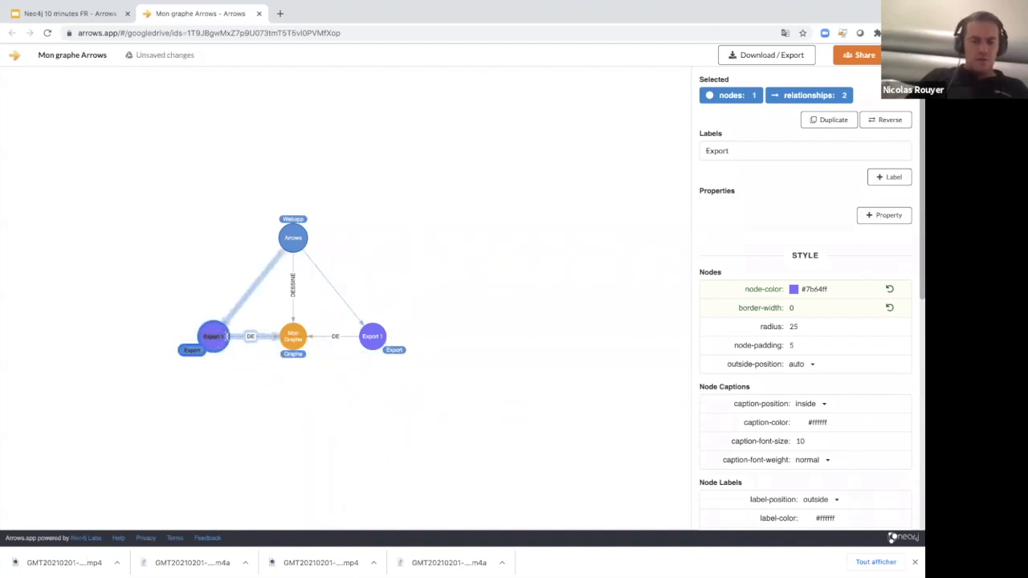
{"action": "key", "text": "BackSpace"}
{"action": "type", "text": "2"}
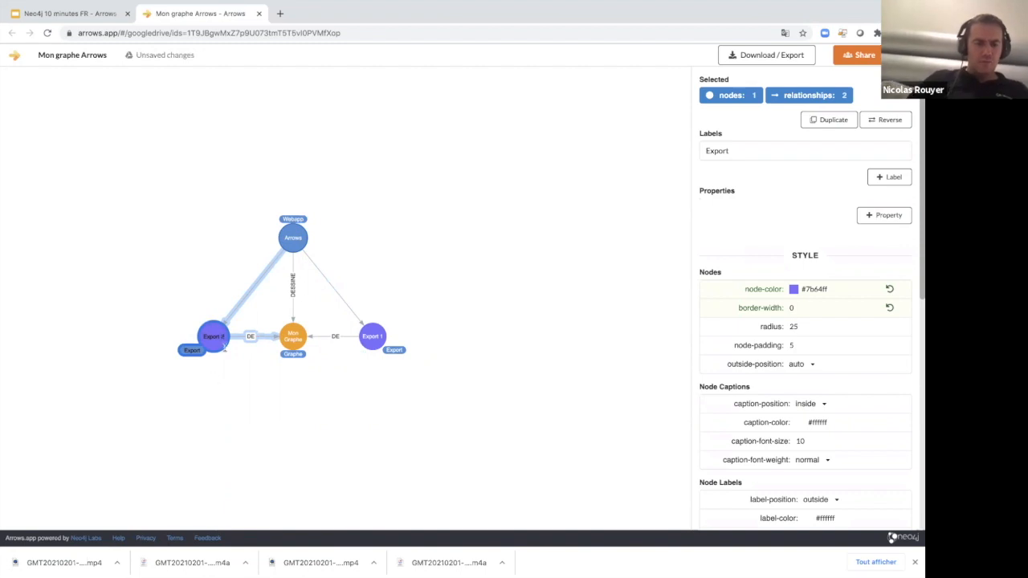
{"action": "left_click", "coordinate": [207, 405]}
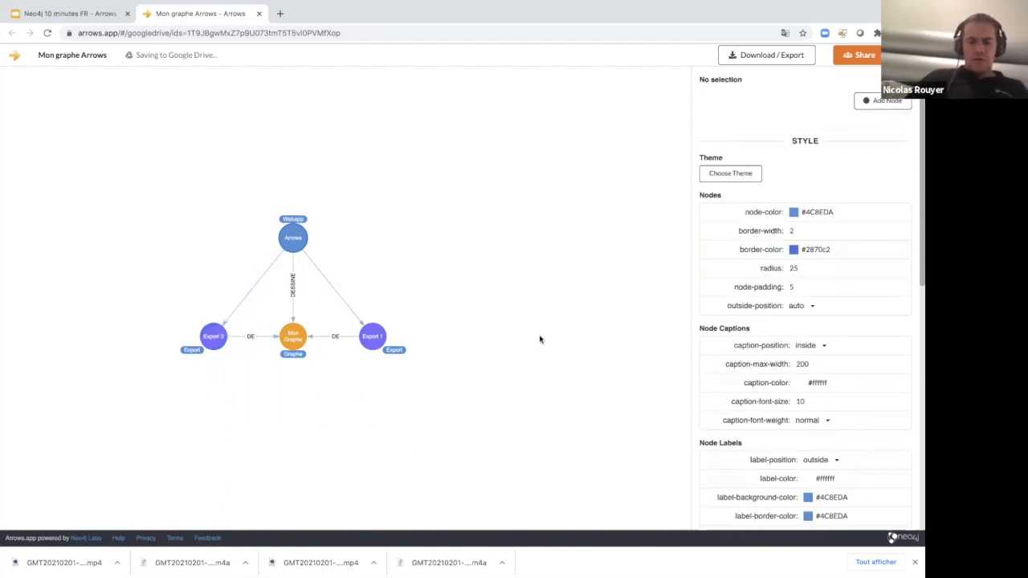
Create a node linked from Export 1 on its outer side, with the label "Format" and the caption "PNG".
{"action": "mouse_move", "coordinate": [521, 575]}
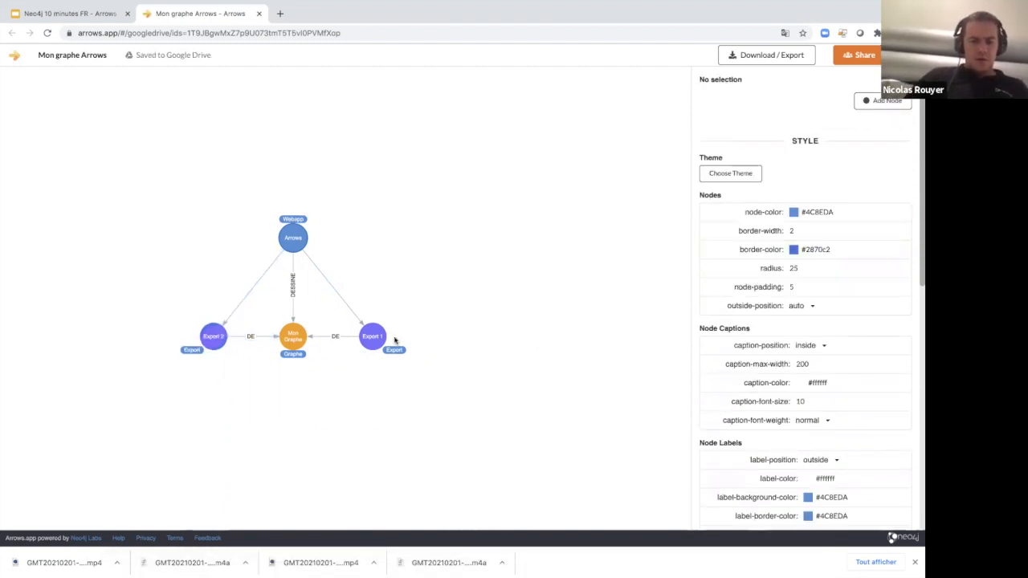
{"action": "left_click_drag", "start_coordinate": [384, 341], "coordinate": [468, 339]}
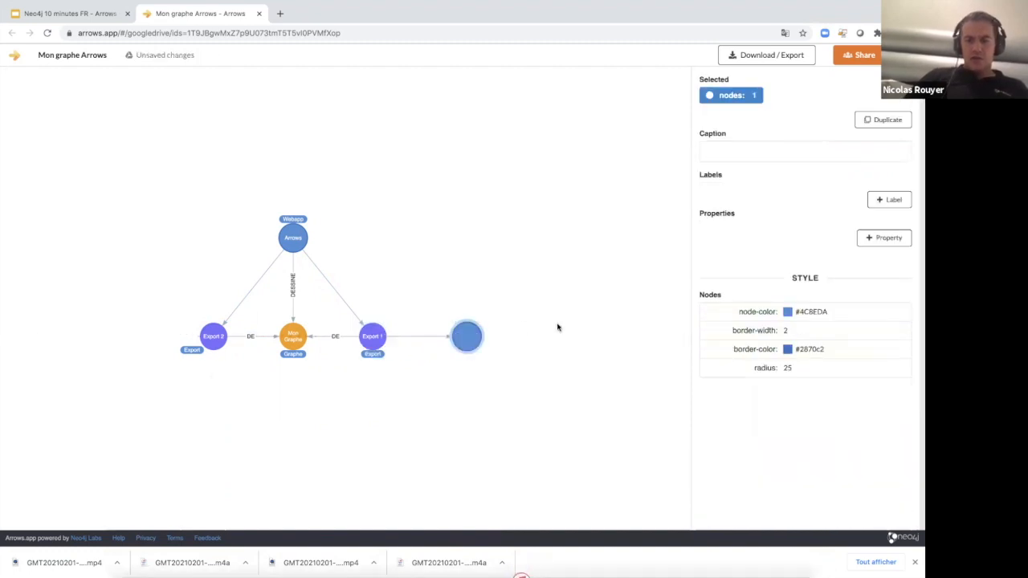
{"action": "left_click", "coordinate": [882, 200]}
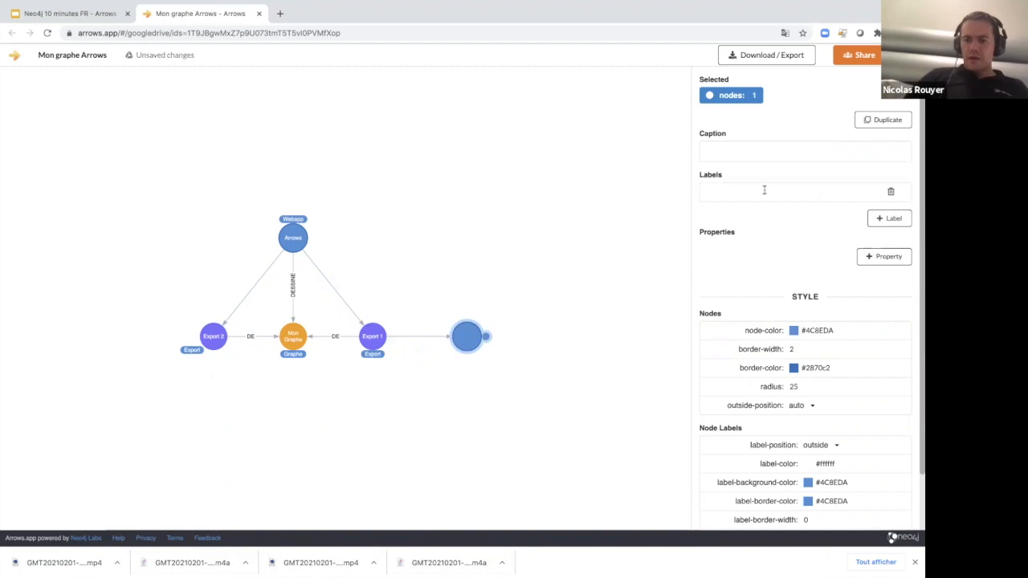
{"action": "type", "text": "Fromat"}
{"action": "key", "text": "BackSpace"}
{"action": "key", "text": "BackSpace"}
{"action": "key", "text": "BackSpace"}
{"action": "key", "text": "BackSpace"}
{"action": "key", "text": "BackSpace"}
{"action": "type", "text": "ormat"}
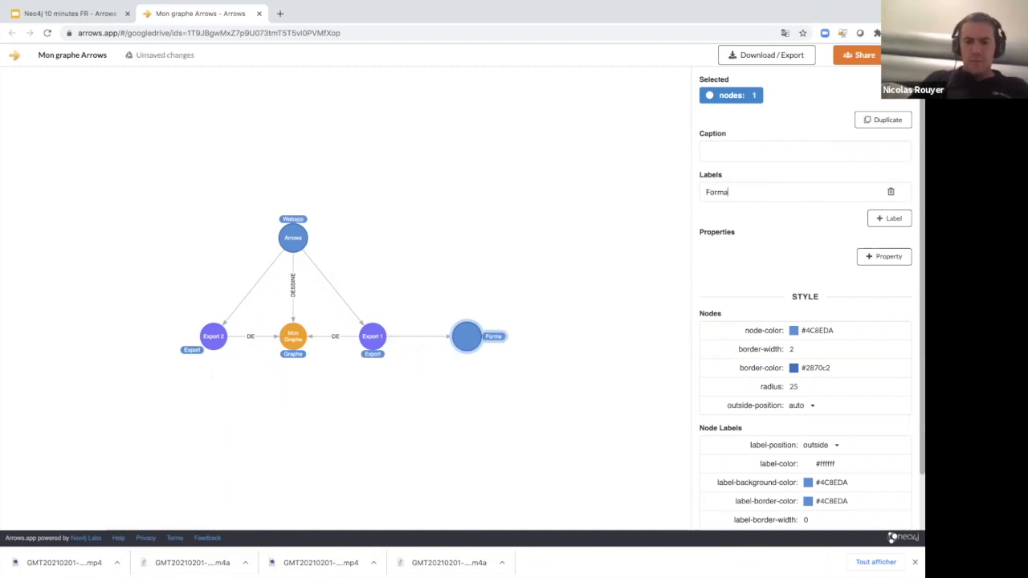
{"action": "left_click", "coordinate": [761, 146]}
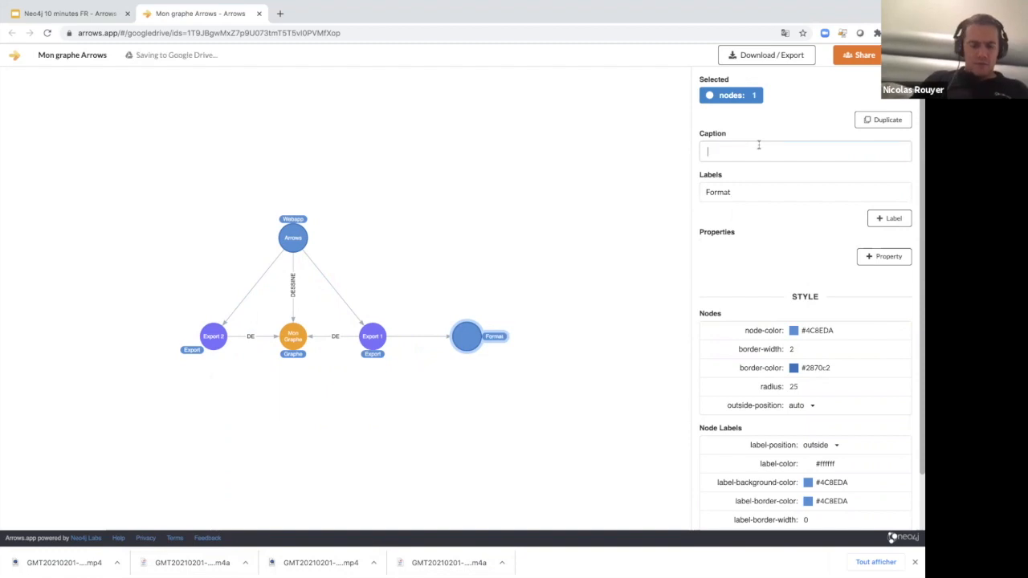
{"action": "type", "text": "PNG"}
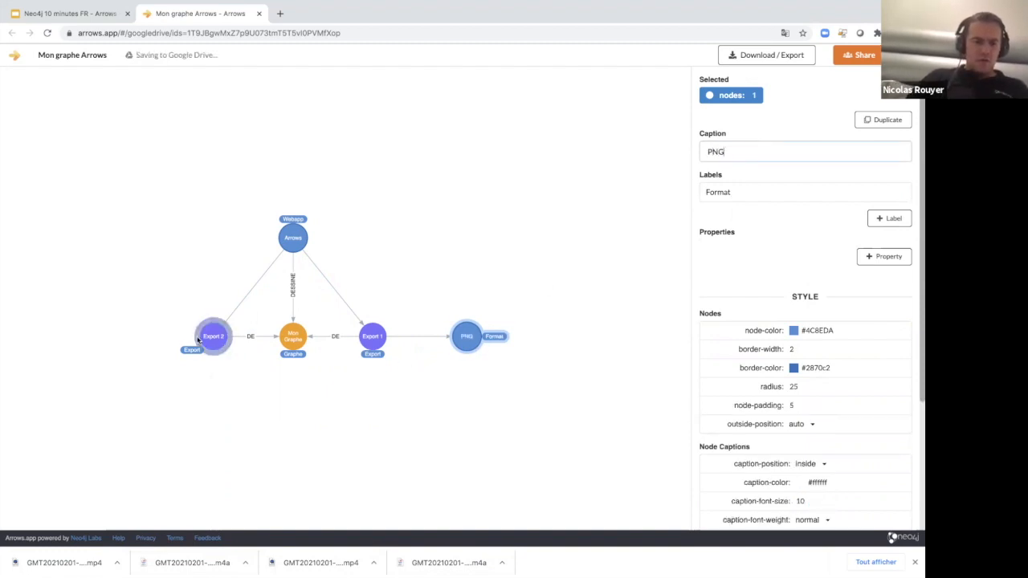
Create a node linked from Export 2 on its outer side, with the label "Format" and the caption "Cypher".
{"action": "left_click_drag", "start_coordinate": [218, 347], "coordinate": [135, 338]}
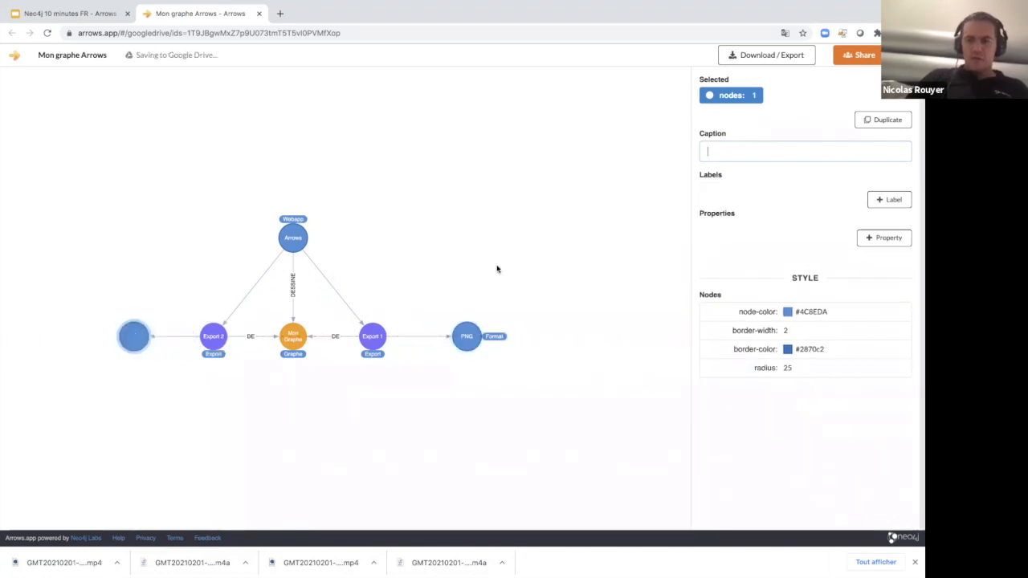
{"action": "left_click", "coordinate": [889, 199]}
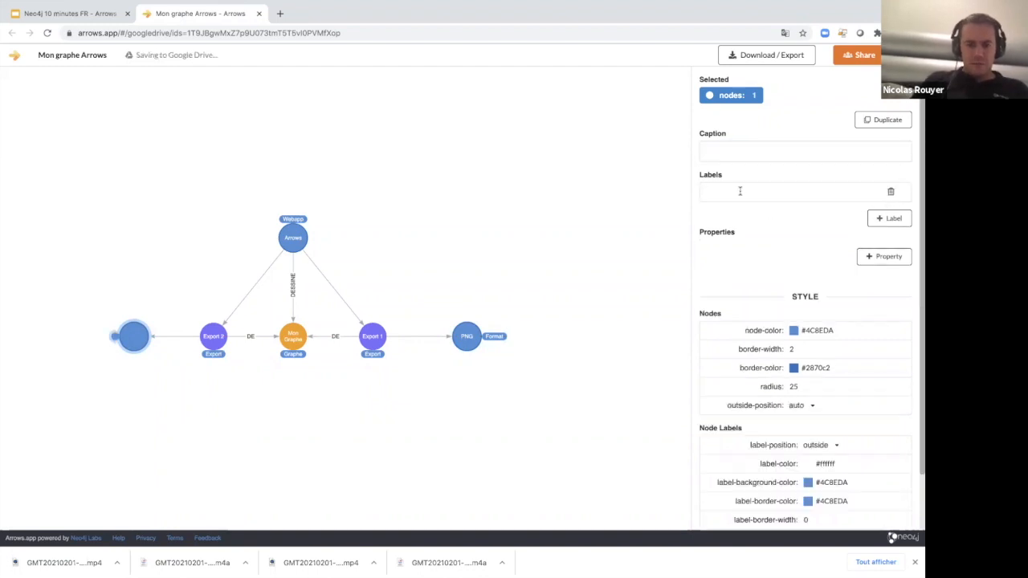
{"action": "type", "text": "Format"}
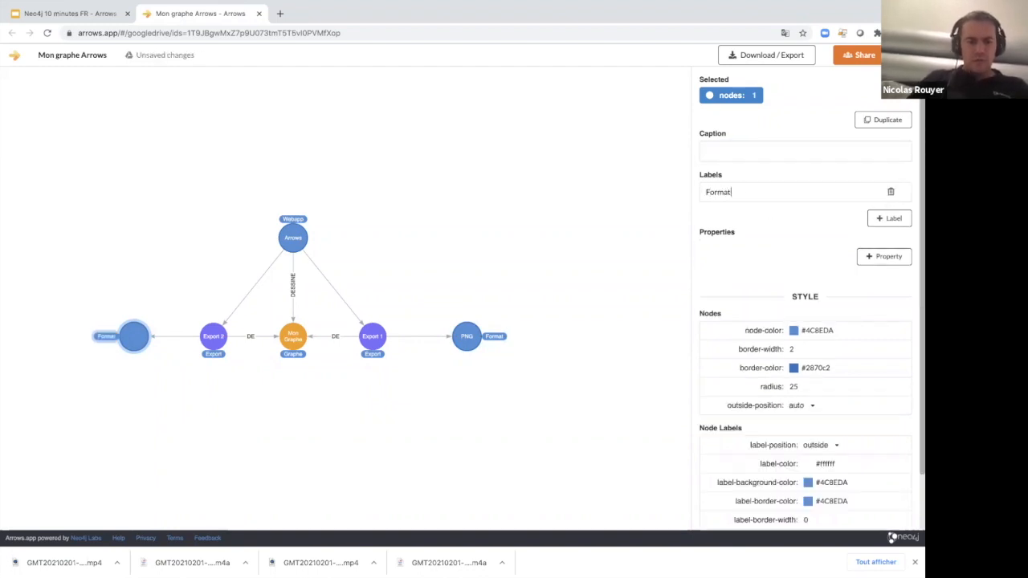
{"action": "left_click", "coordinate": [744, 150]}
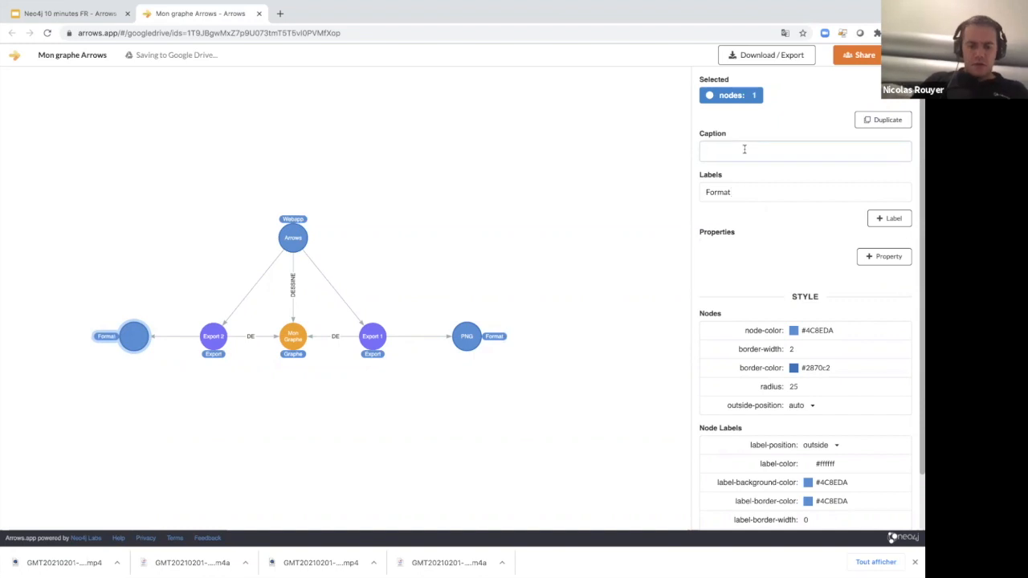
{"action": "type", "text": "Cypher"}
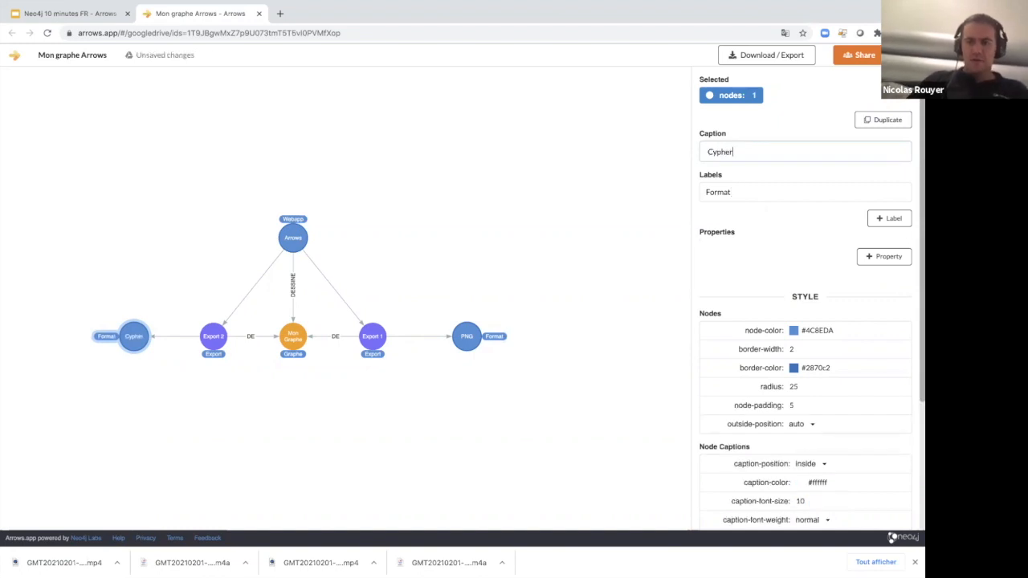
{"action": "left_click", "coordinate": [203, 414]}
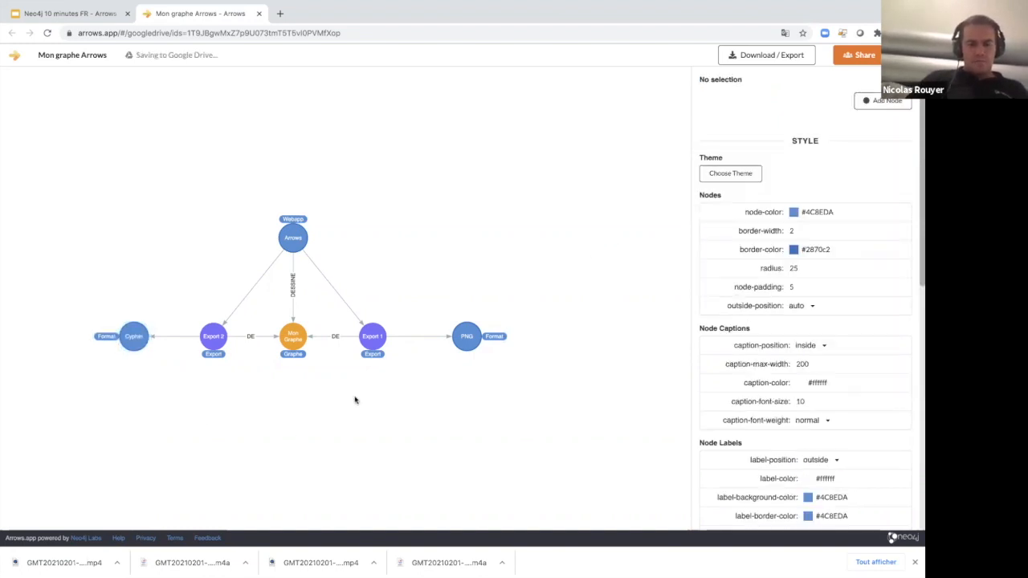
Remove the borders of both the Cypher and PNG nodes and set their node colour to dark purple #653294.
{"action": "left_click", "coordinate": [135, 272]}
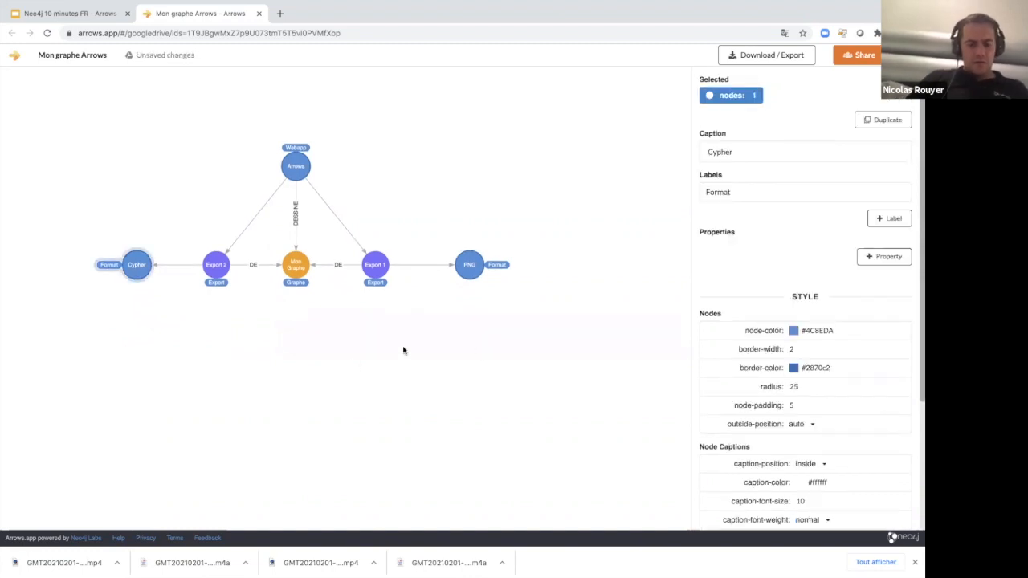
{"action": "left_click", "coordinate": [471, 267], "text": "shift"}
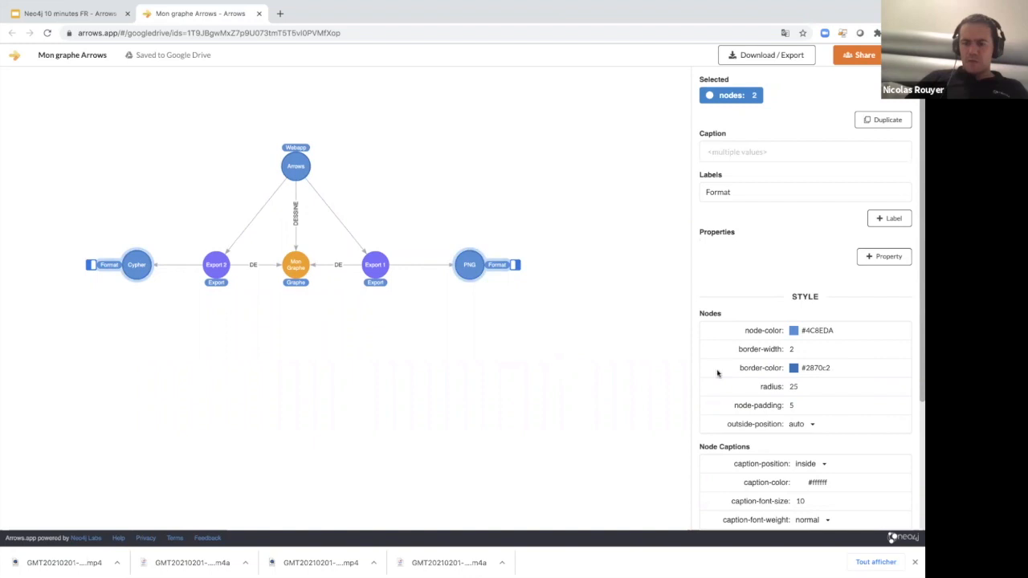
{"action": "left_click", "coordinate": [793, 349]}
{"action": "left_click_drag", "start_coordinate": [808, 372], "coordinate": [781, 372]}
{"action": "left_click", "coordinate": [821, 330]}
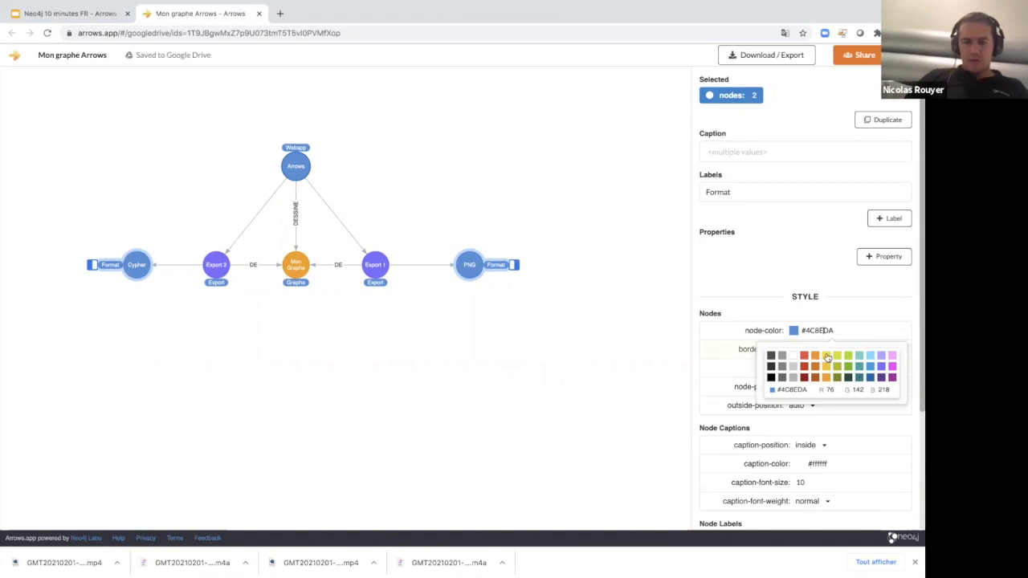
{"action": "left_click", "coordinate": [827, 356]}
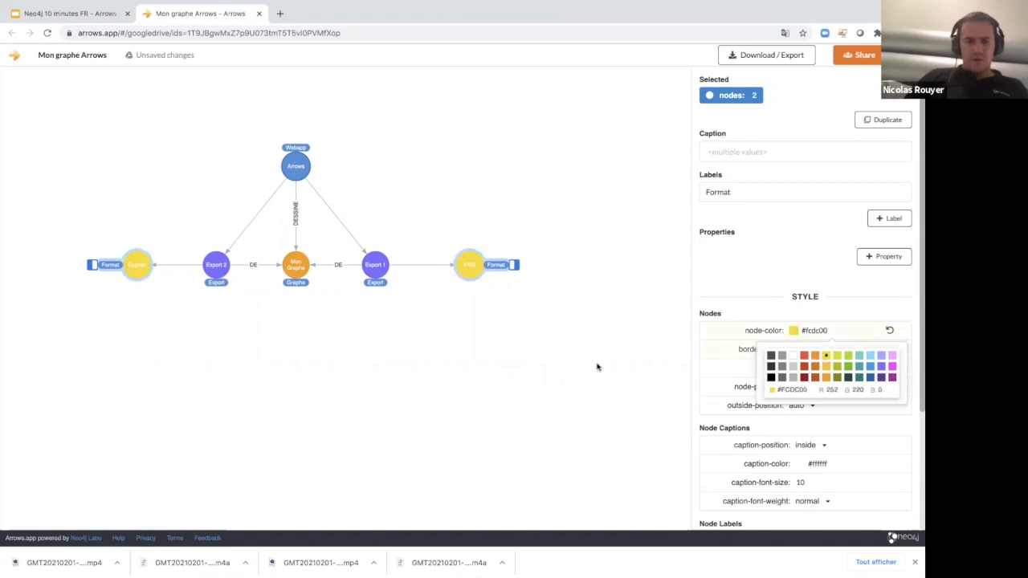
{"action": "left_click", "coordinate": [881, 377]}
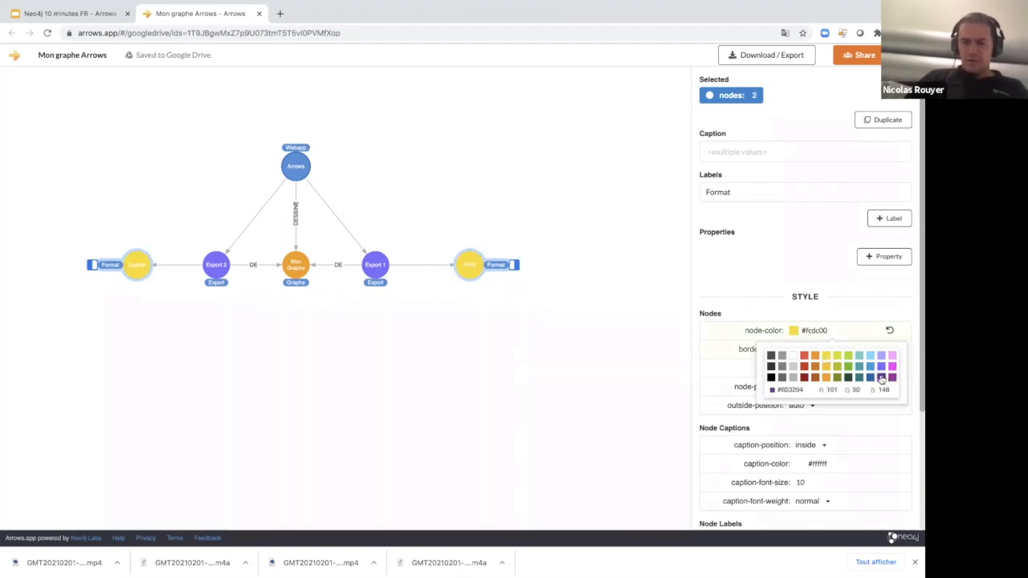
{"action": "left_click", "coordinate": [439, 333]}
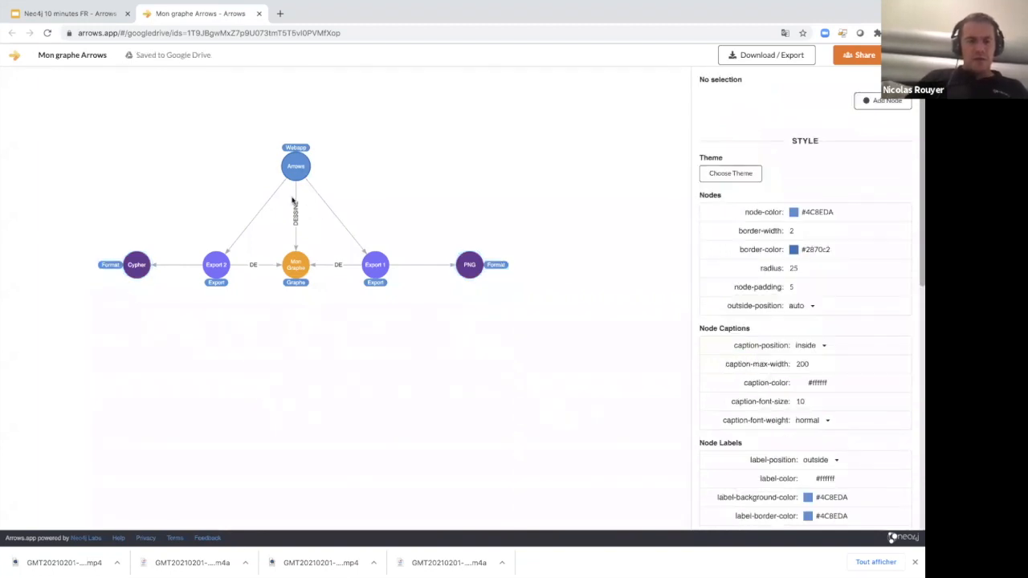
{"action": "left_click", "coordinate": [295, 167]}
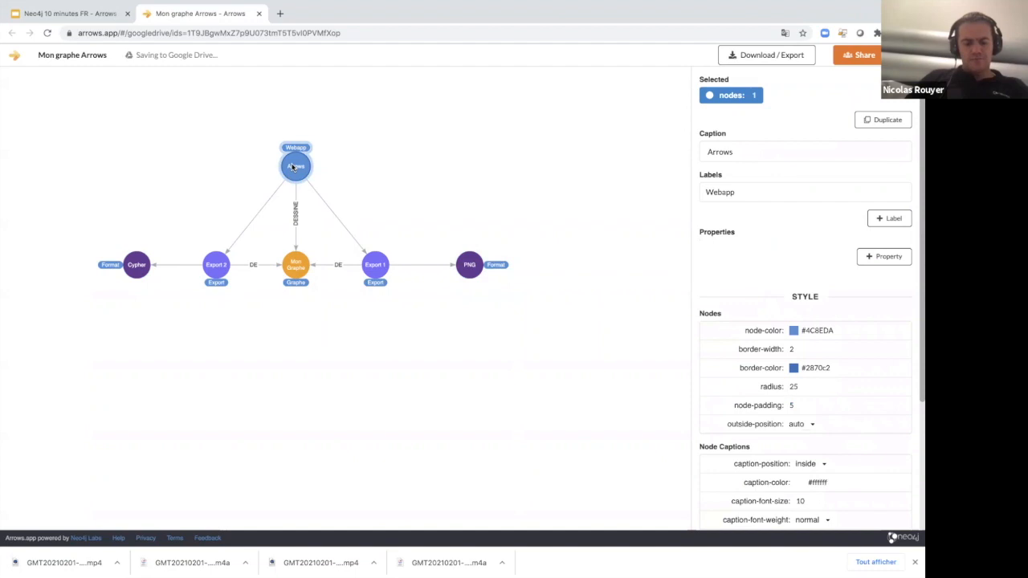
{"action": "left_click_drag", "start_coordinate": [293, 166], "coordinate": [337, 446]}
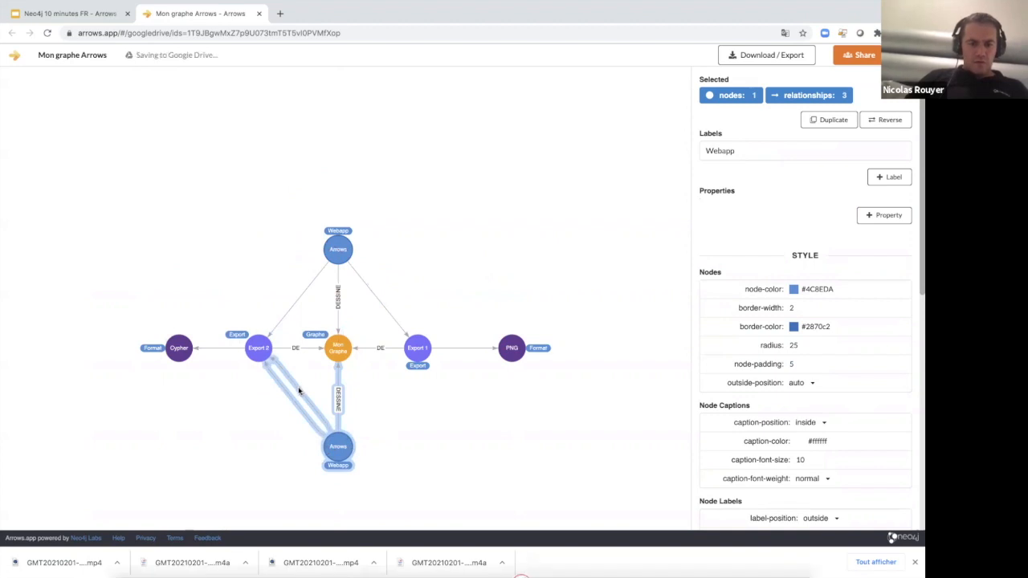
{"action": "key", "text": "Delete"}
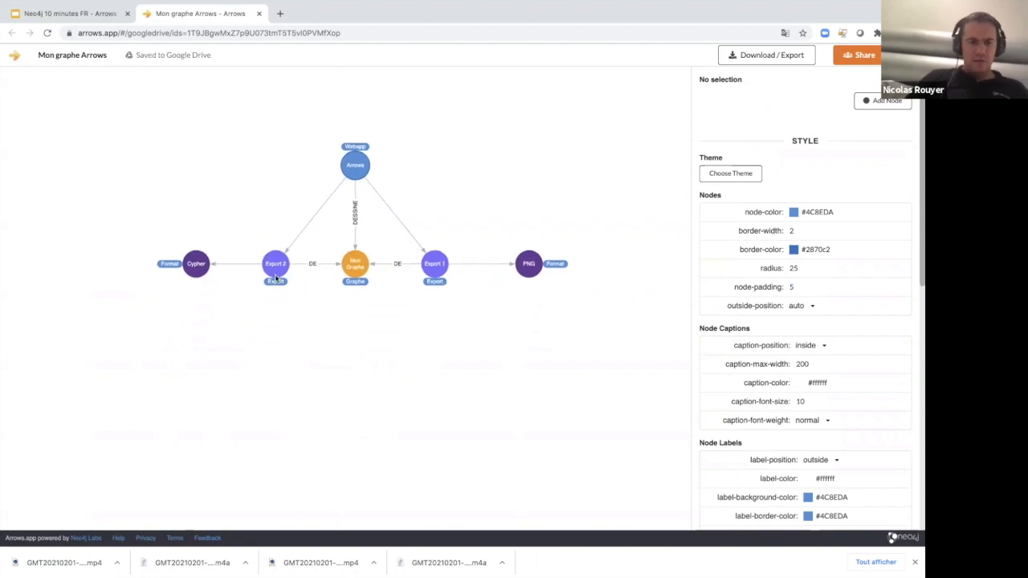
Create a node linked from Export 2 below it, with the caption "Neo4j" and the label "Base de données".
{"action": "left_click", "coordinate": [275, 274]}
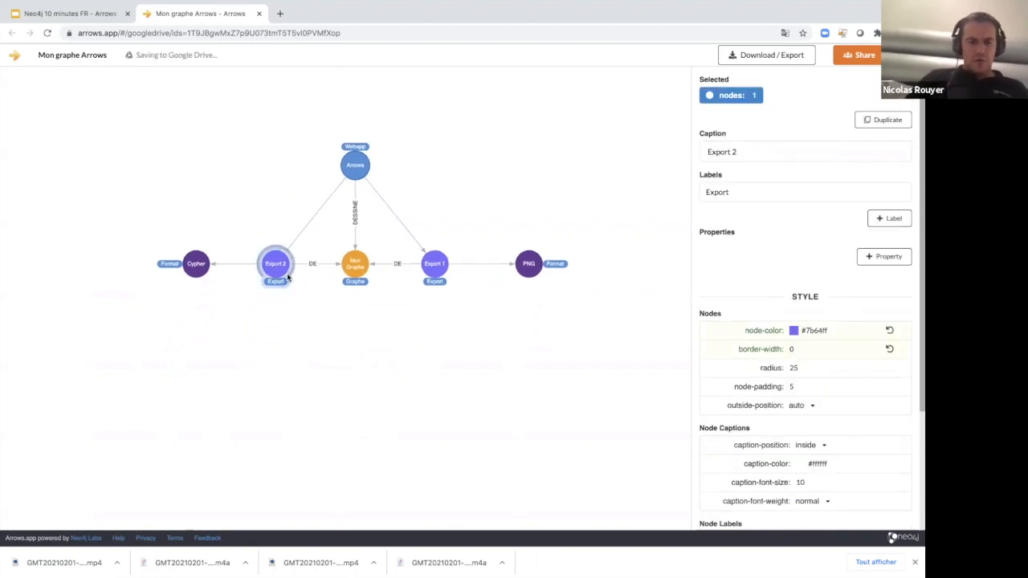
{"action": "left_click_drag", "start_coordinate": [288, 277], "coordinate": [275, 369]}
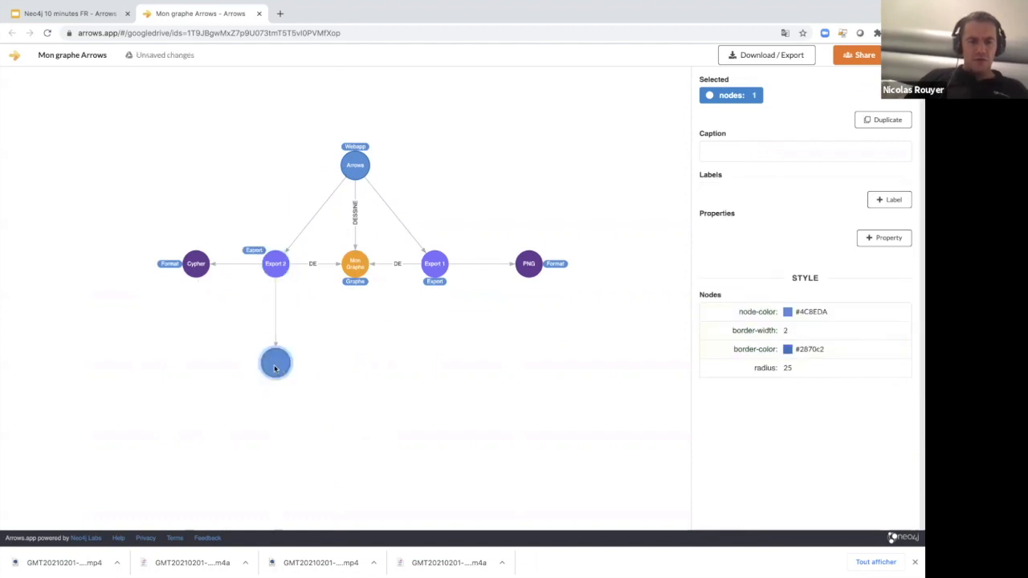
{"action": "left_click", "coordinate": [741, 151]}
{"action": "type", "text": "Neo4j"}
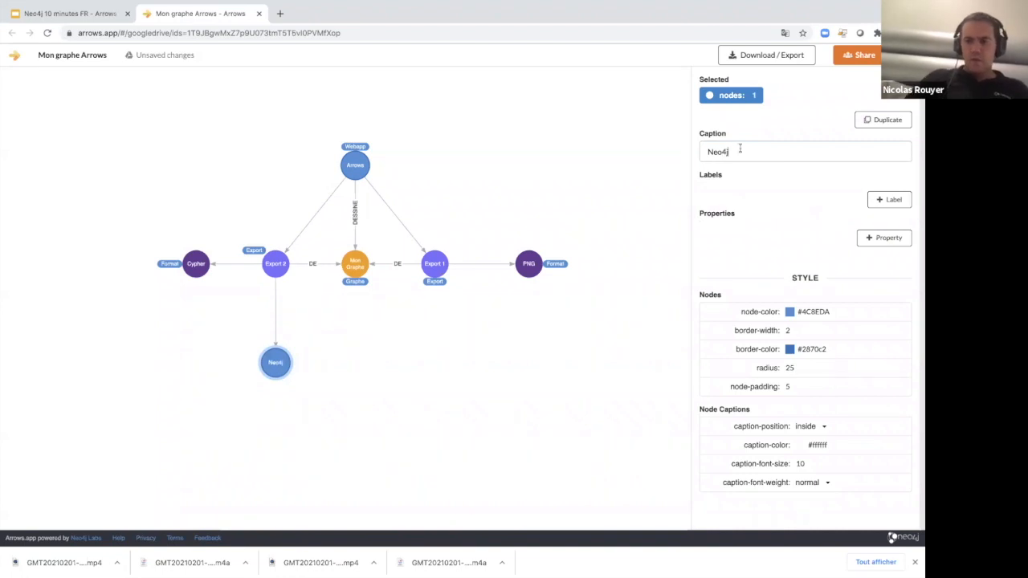
{"action": "left_click", "coordinate": [890, 199]}
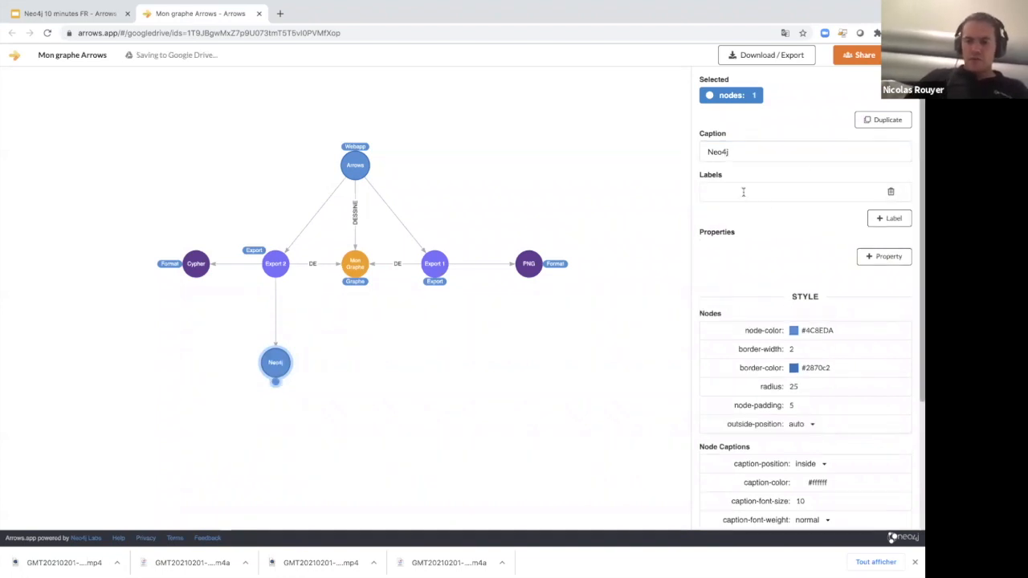
{"action": "type", "text": "Base "}
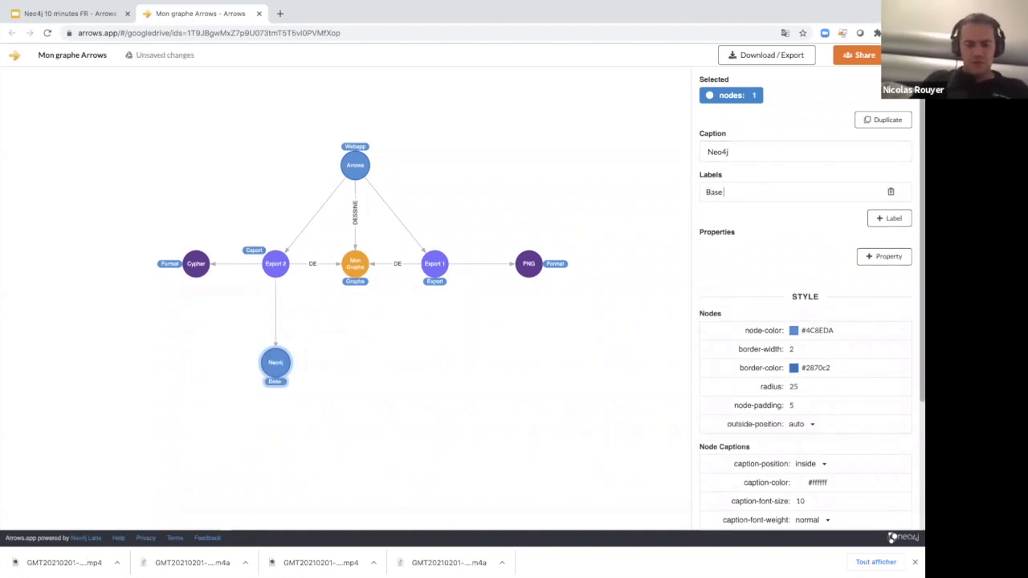
{"action": "type", "text": "de données"}
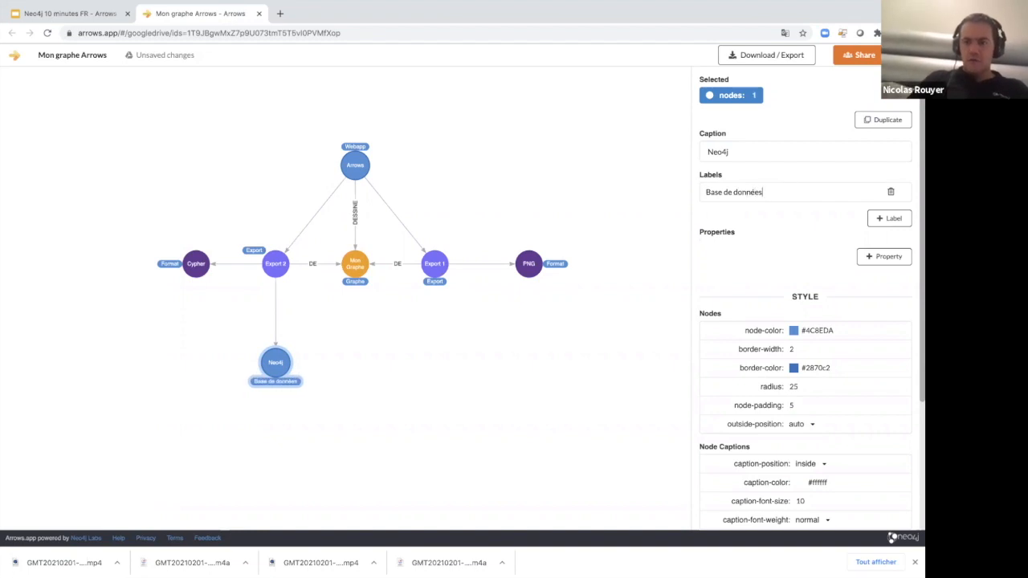
{"action": "left_click", "coordinate": [369, 349]}
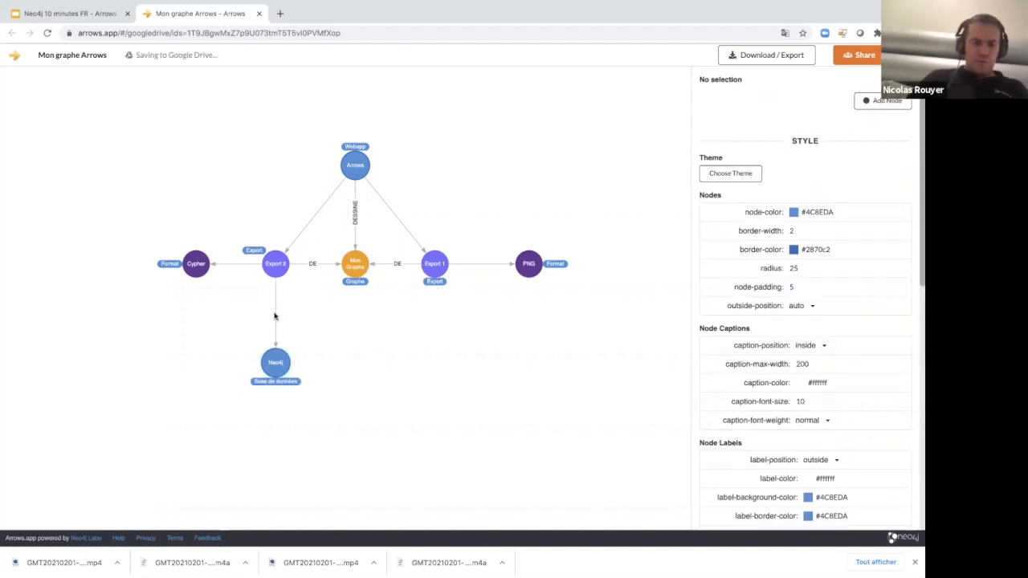
Give the relationship between Export 2 and Neo4j the type "IMPORTE" and reverse its direction.
{"action": "left_click", "coordinate": [274, 316]}
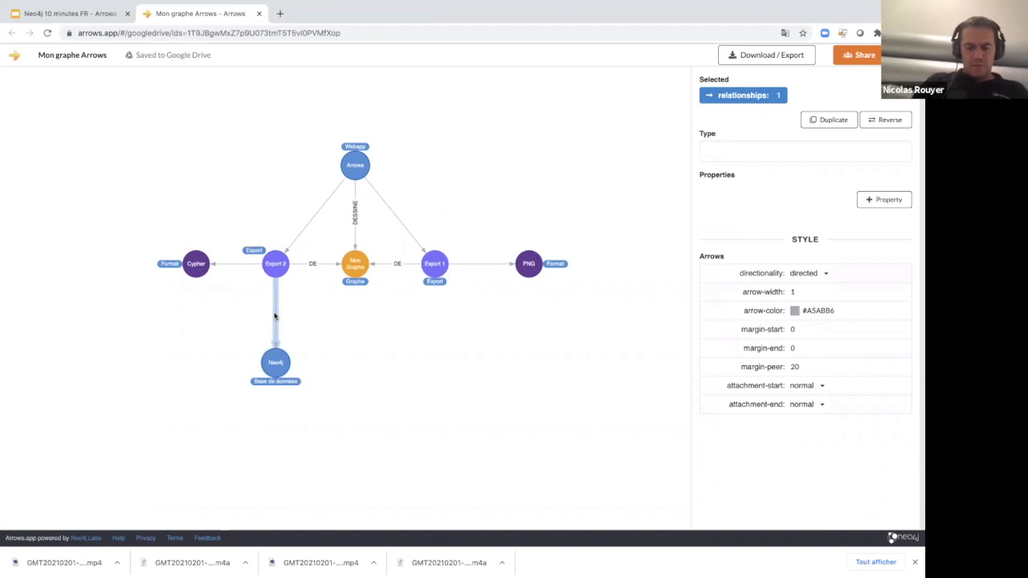
{"action": "type", "text": "IMPORTE"}
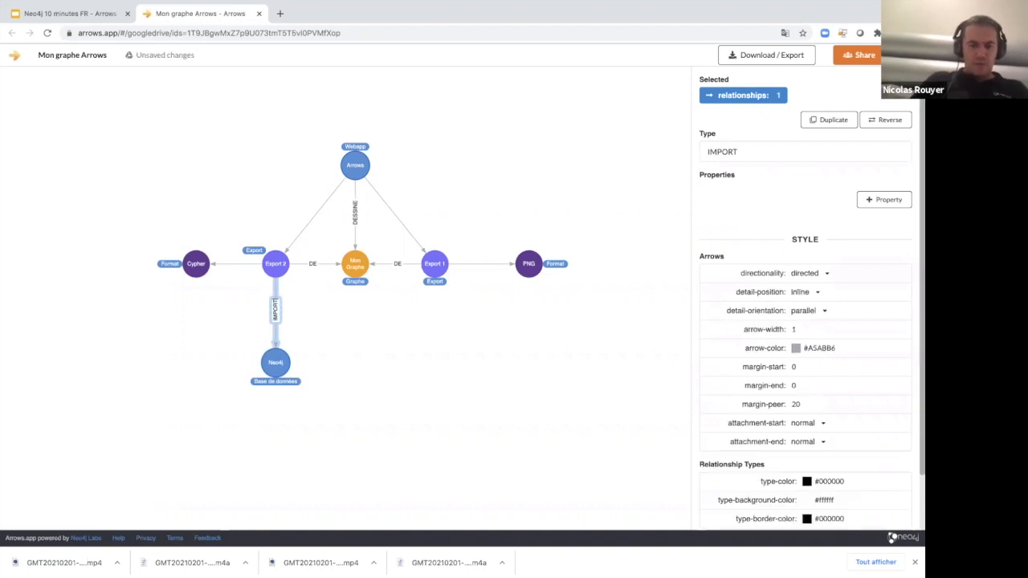
{"action": "left_click", "coordinate": [330, 346]}
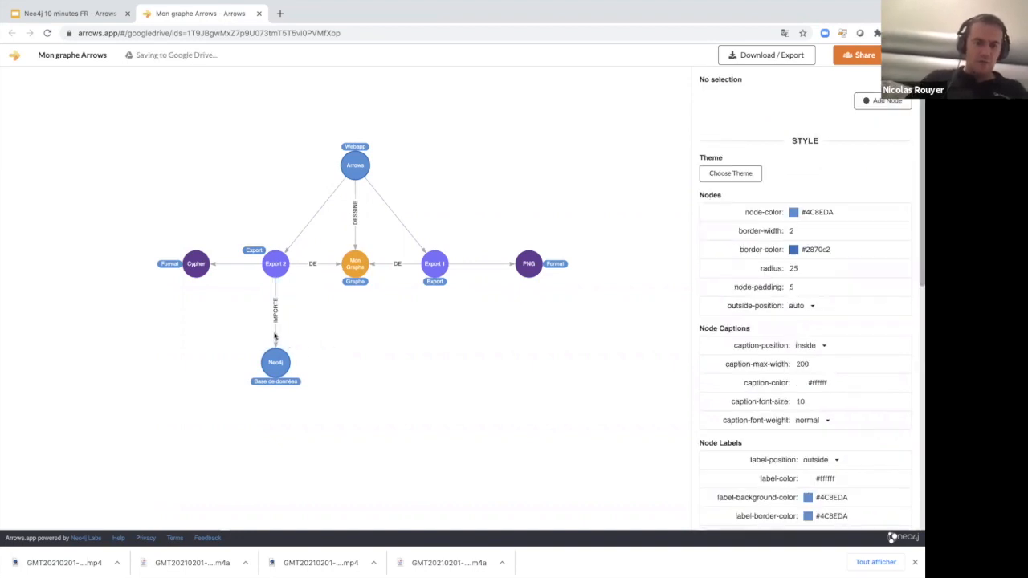
{"action": "left_click", "coordinate": [274, 336]}
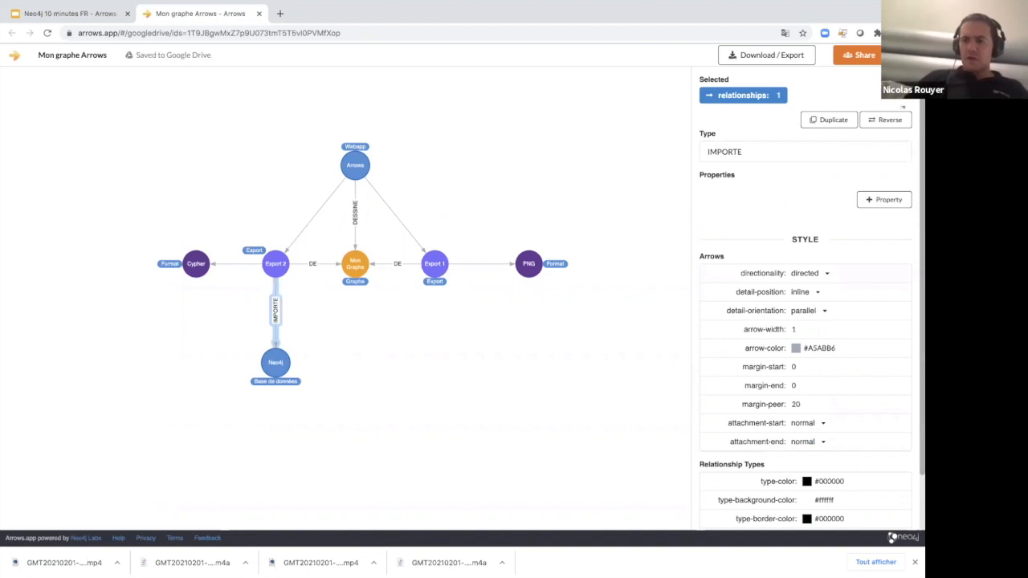
{"action": "left_click", "coordinate": [886, 120]}
{"action": "left_click", "coordinate": [341, 359]}
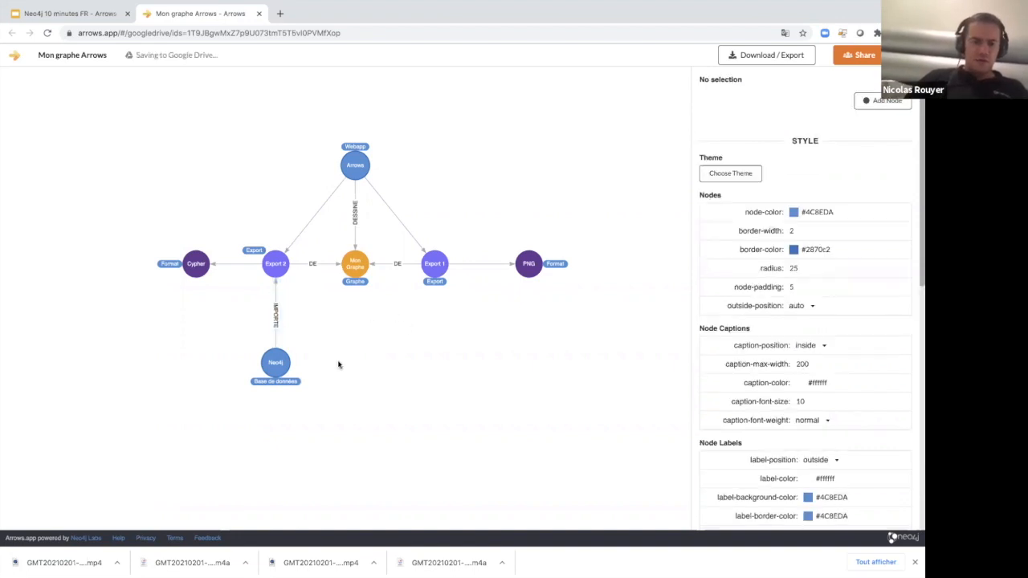
Remove the Neo4j node's border by setting its width to 0 and set its node colour to green #68bc00.
{"action": "left_click", "coordinate": [276, 363]}
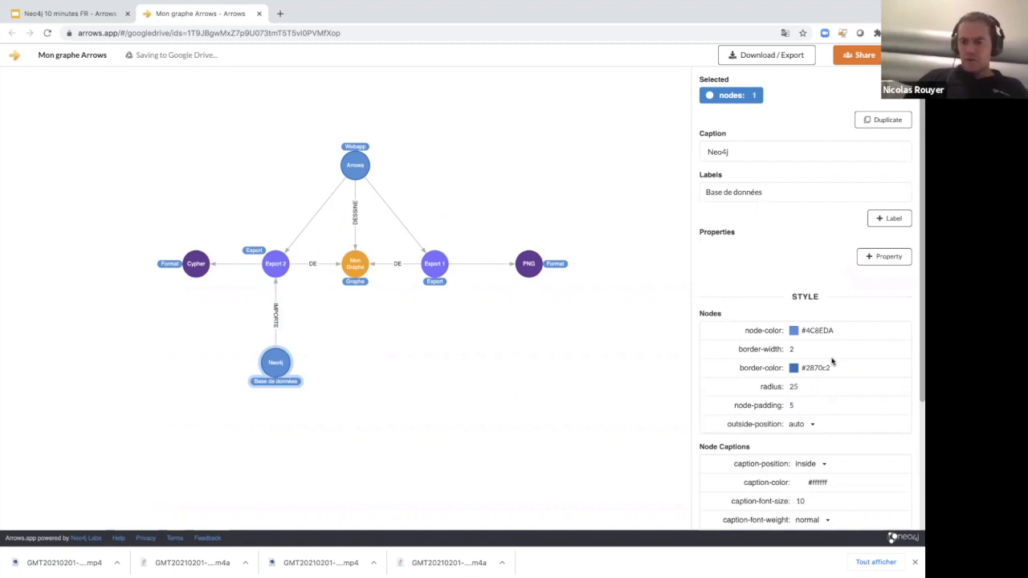
{"action": "left_click", "coordinate": [798, 350]}
{"action": "left_click_drag", "start_coordinate": [806, 372], "coordinate": [771, 373]}
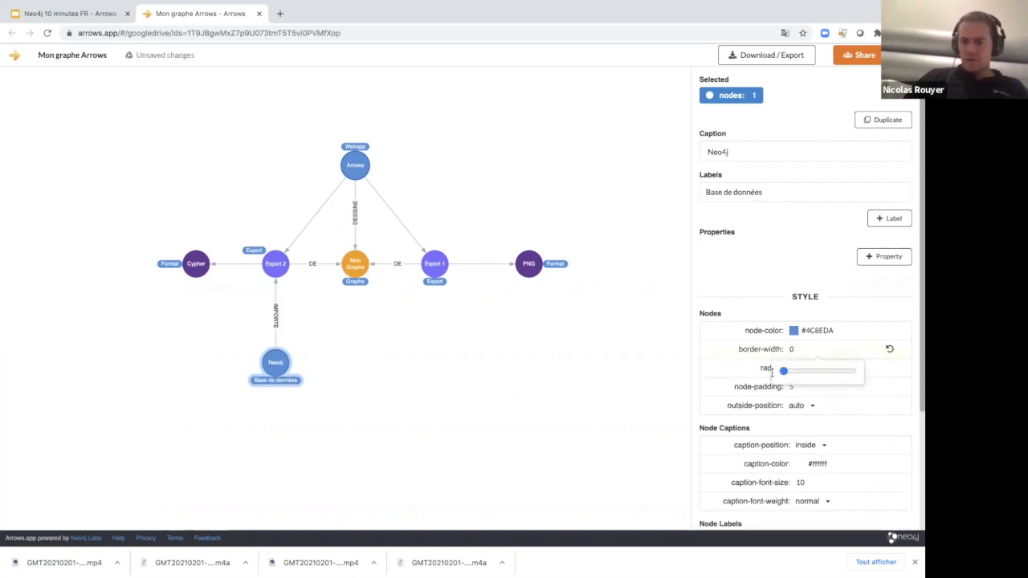
{"action": "left_click", "coordinate": [889, 377]}
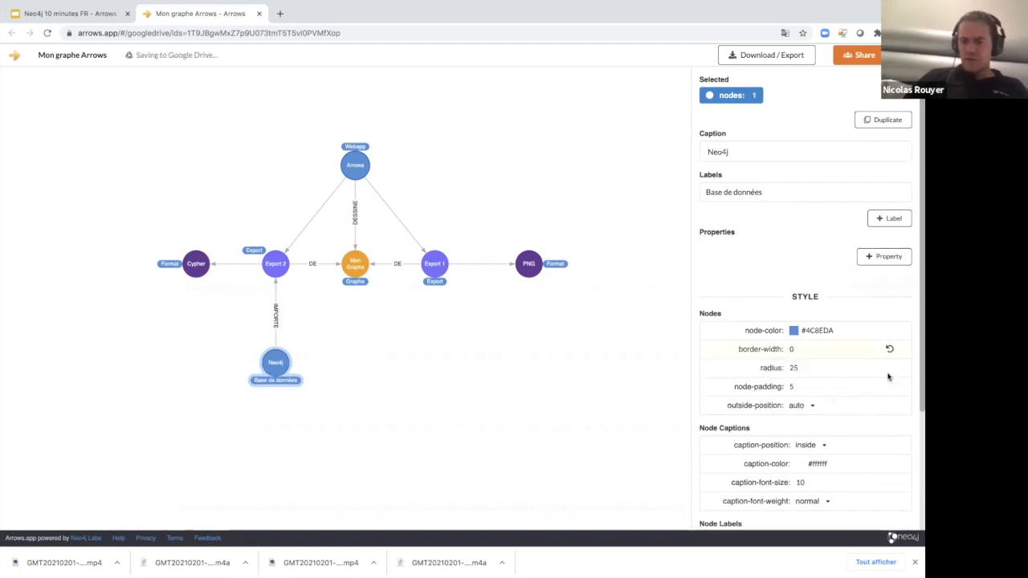
{"action": "left_click", "coordinate": [819, 332]}
{"action": "left_click", "coordinate": [849, 367]}
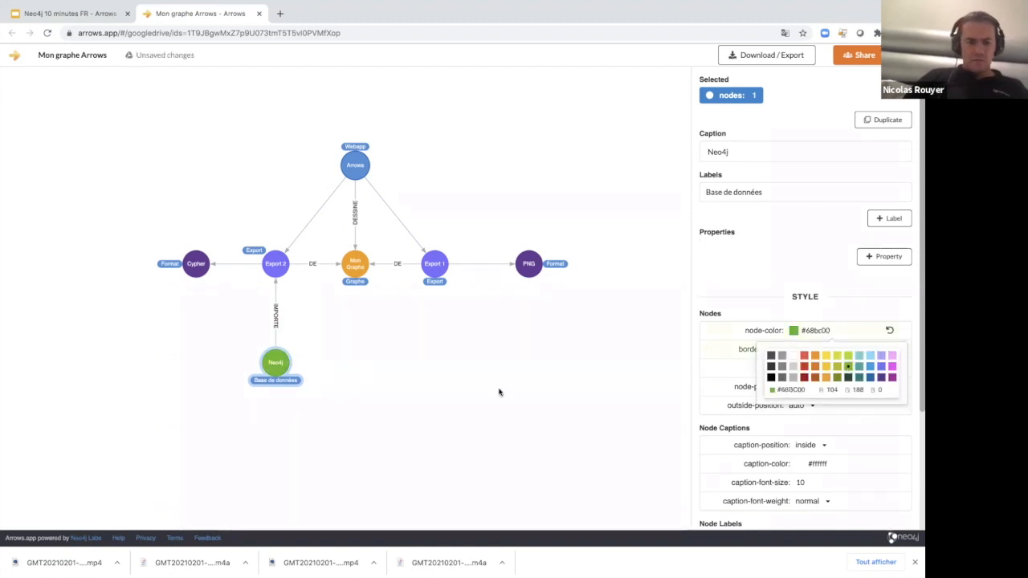
{"action": "left_click", "coordinate": [386, 394]}
Duplicate the Neo4j node, place the copy below Export 1, and delete the copied IMPORTE relationship to Export 2.
{"action": "left_click", "coordinate": [282, 367]}
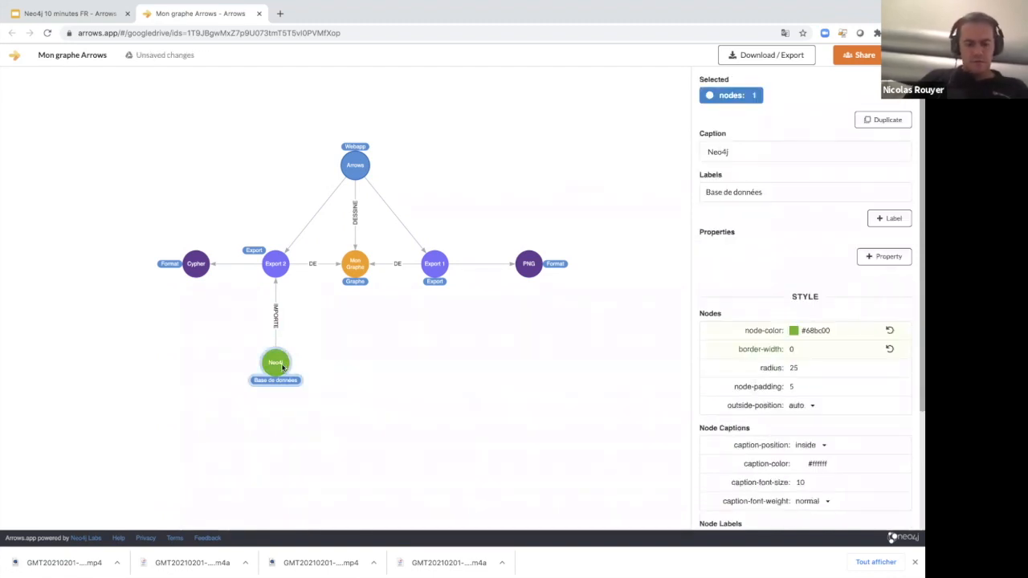
{"action": "key", "text": "super+d"}
{"action": "left_click_drag", "start_coordinate": [183, 496], "coordinate": [417, 313]}
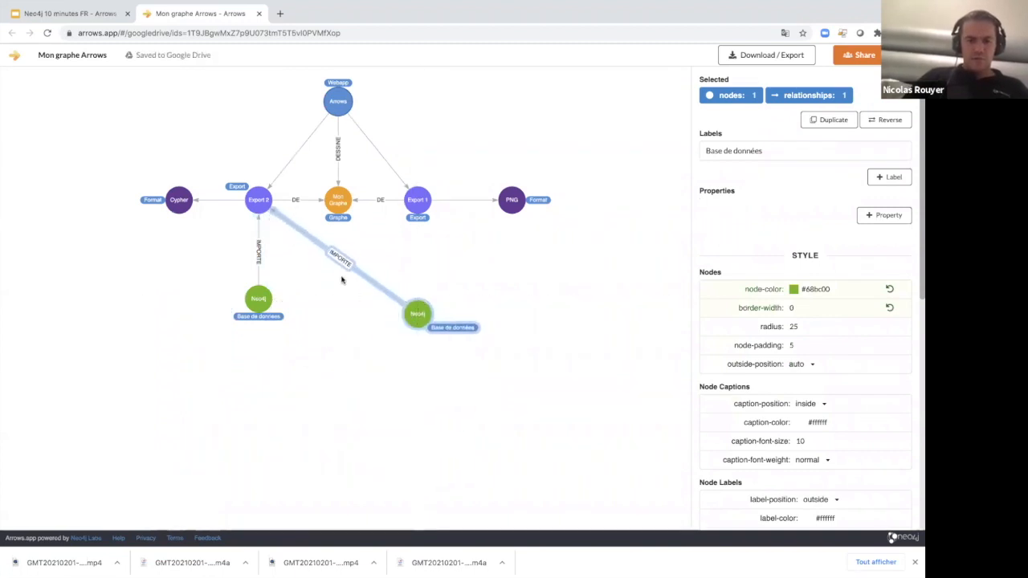
{"action": "key", "text": "Escape"}
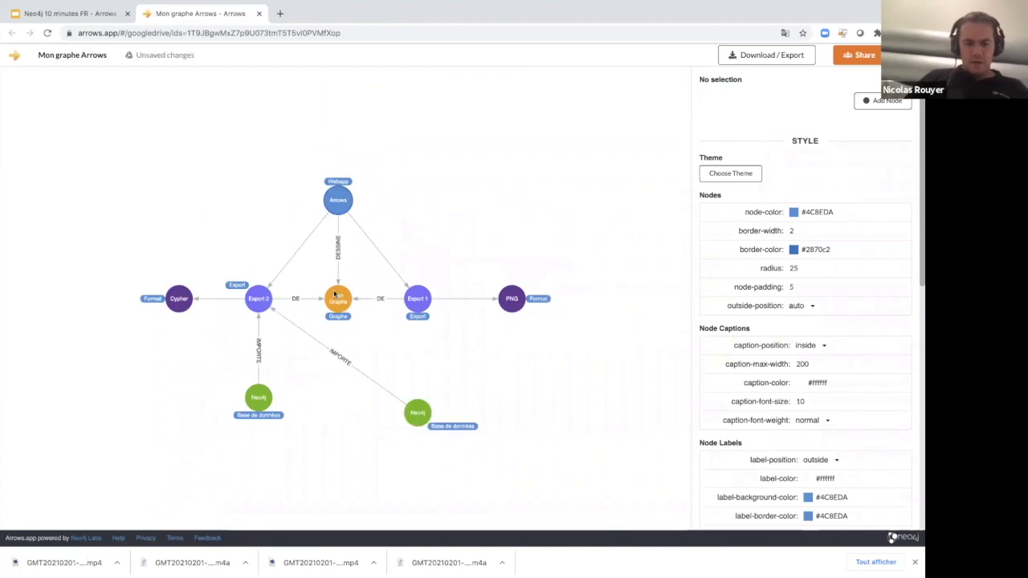
{"action": "left_click", "coordinate": [353, 367]}
{"action": "key", "text": "Delete"}
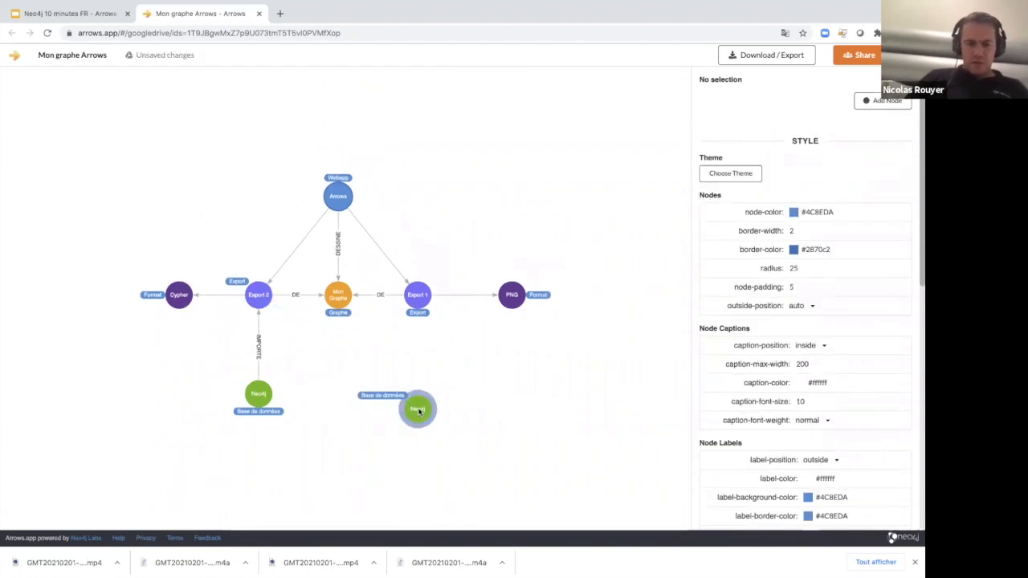
Link the copied Neo4j node to Export 1, align it directly below, and change its caption to "G Slide".
{"action": "left_click_drag", "start_coordinate": [418, 398], "coordinate": [417, 300]}
{"action": "left_click_drag", "start_coordinate": [418, 406], "coordinate": [415, 392]}
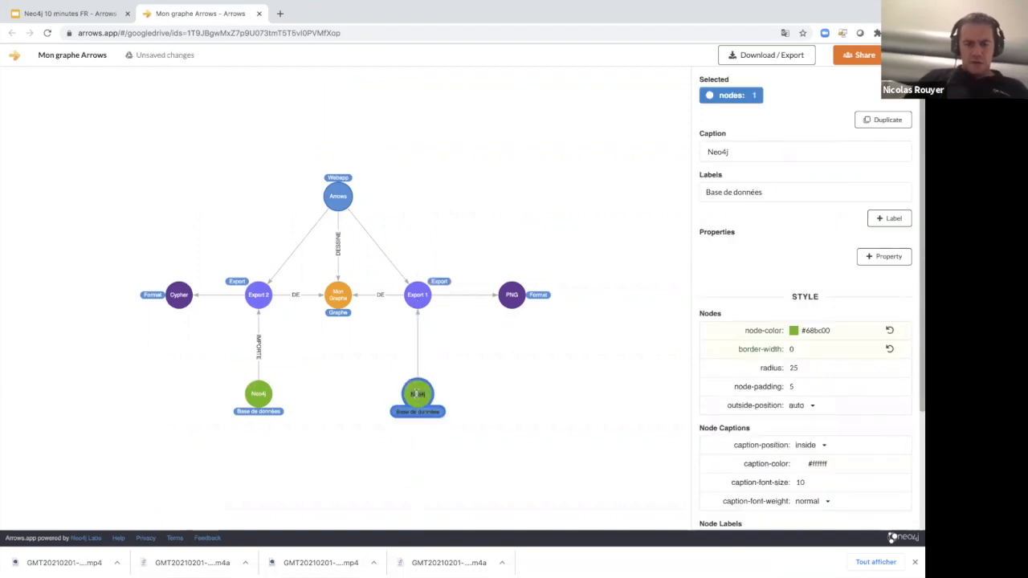
{"action": "type", "text": "G Slide"}
{"action": "left_click", "coordinate": [409, 445]}
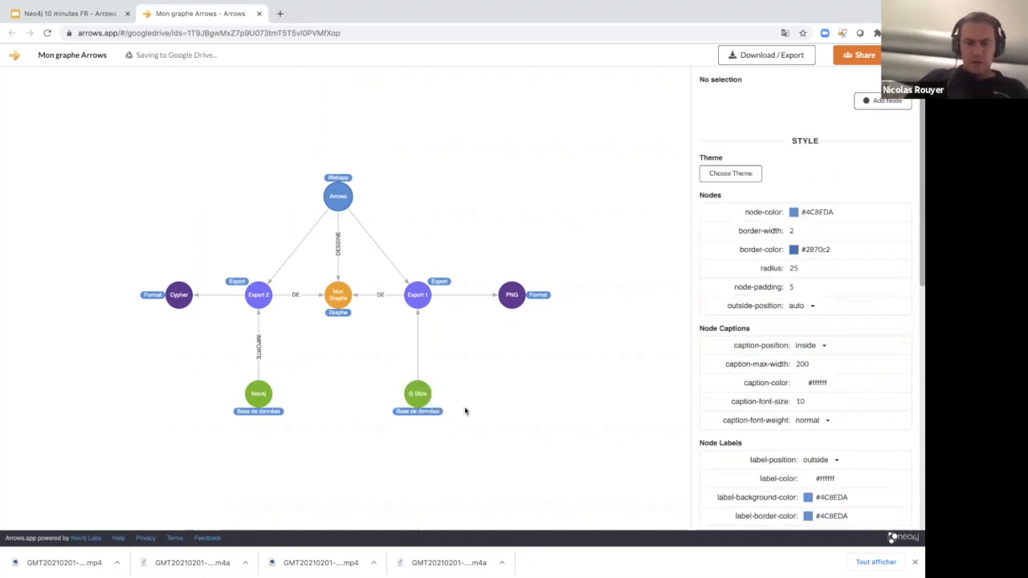
Replace the G Slide node's label with "Logiciel de présentation".
{"action": "left_click", "coordinate": [420, 396]}
{"action": "double_click", "coordinate": [787, 192]}
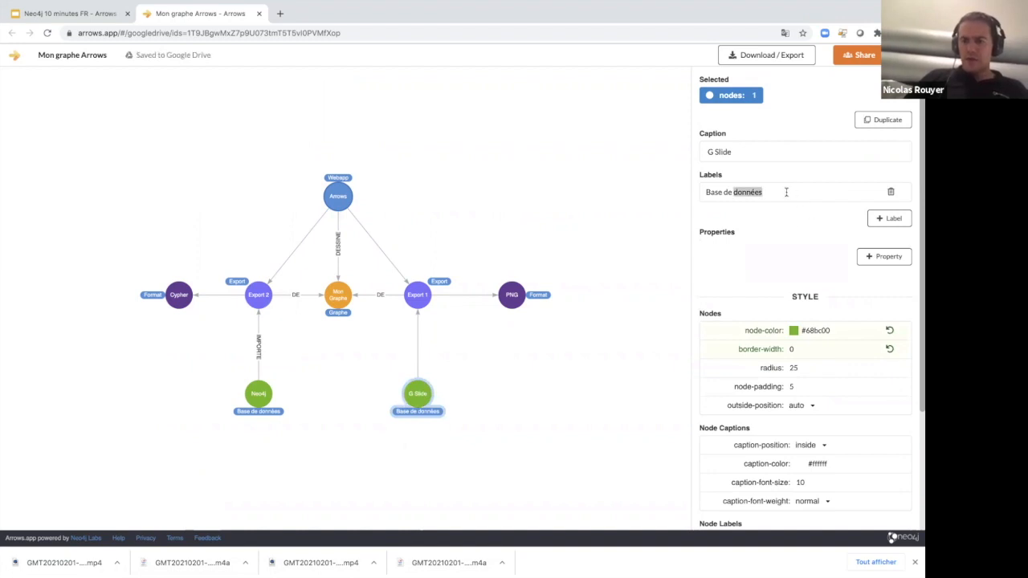
{"action": "triple_click", "coordinate": [786, 192]}
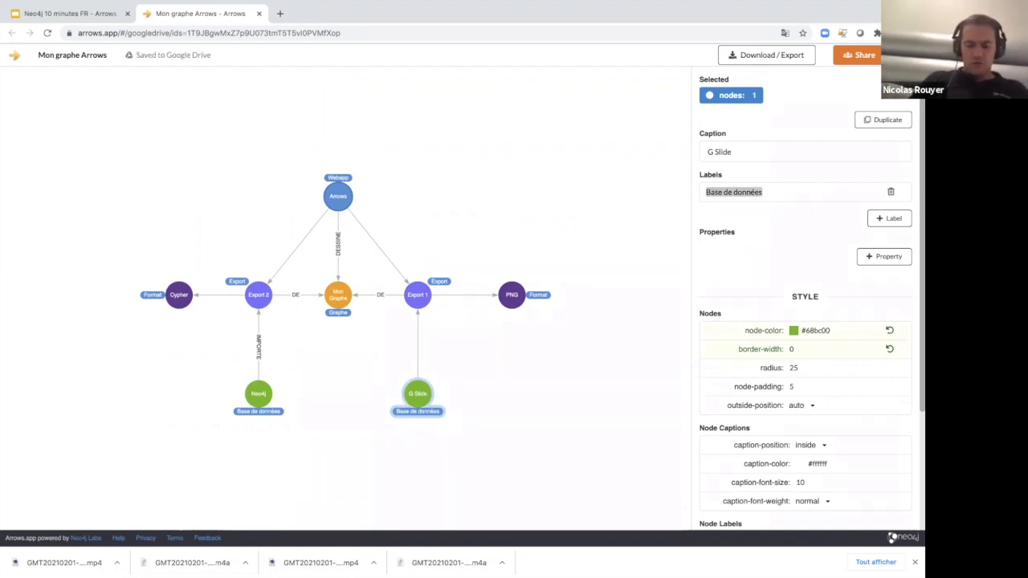
{"action": "type", "text": "Logiciel de présentation"}
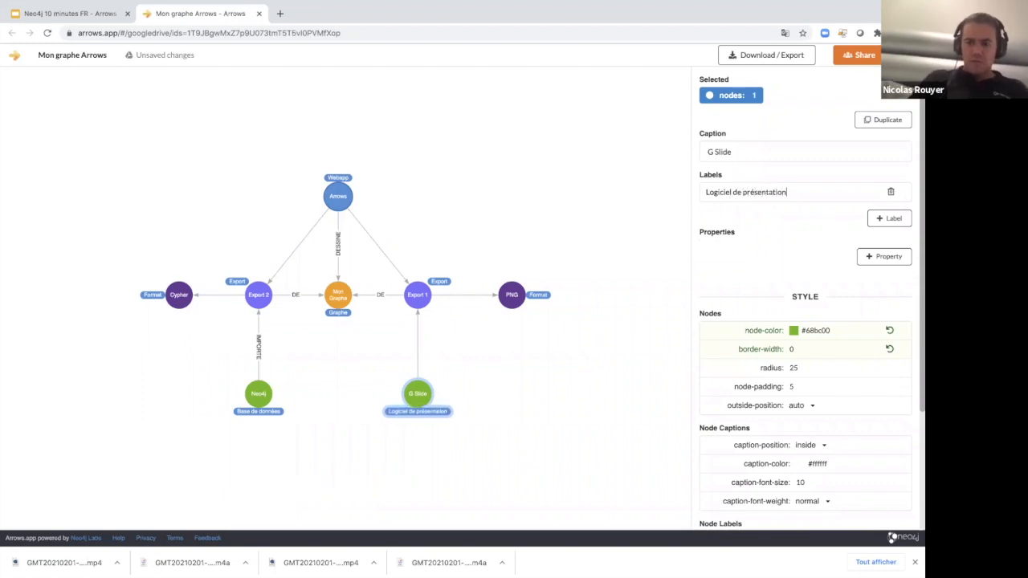
{"action": "left_click", "coordinate": [507, 392]}
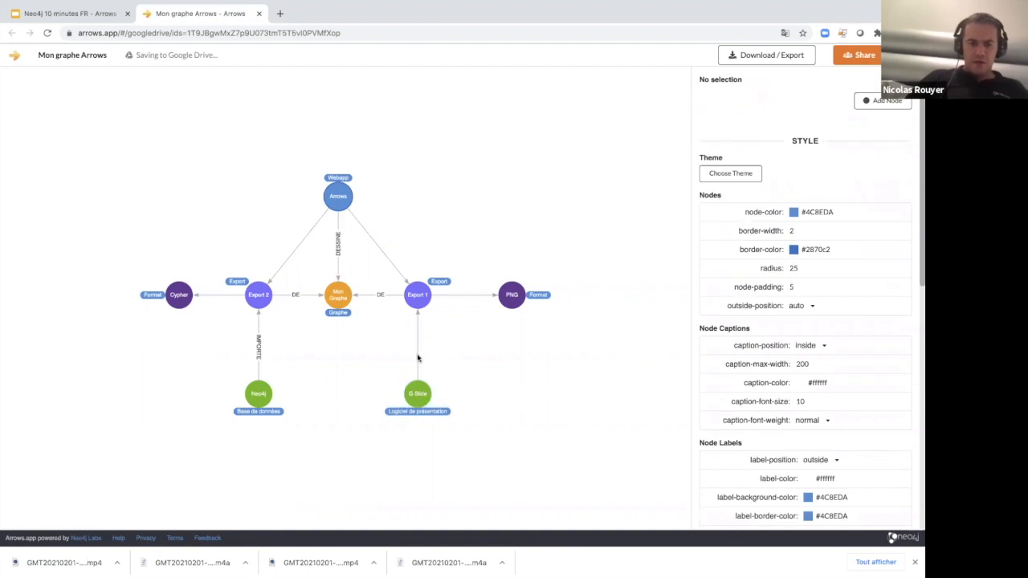
Set the type of the relationship from G Slide to Export 1 to "IMPORTE".
{"action": "left_click", "coordinate": [418, 358]}
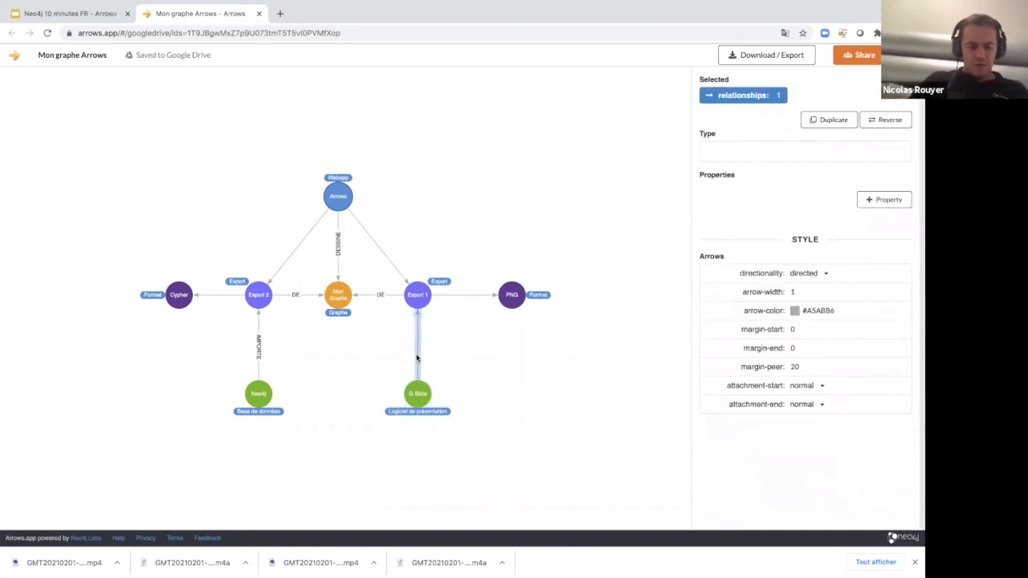
{"action": "type", "text": "IMPORTE"}
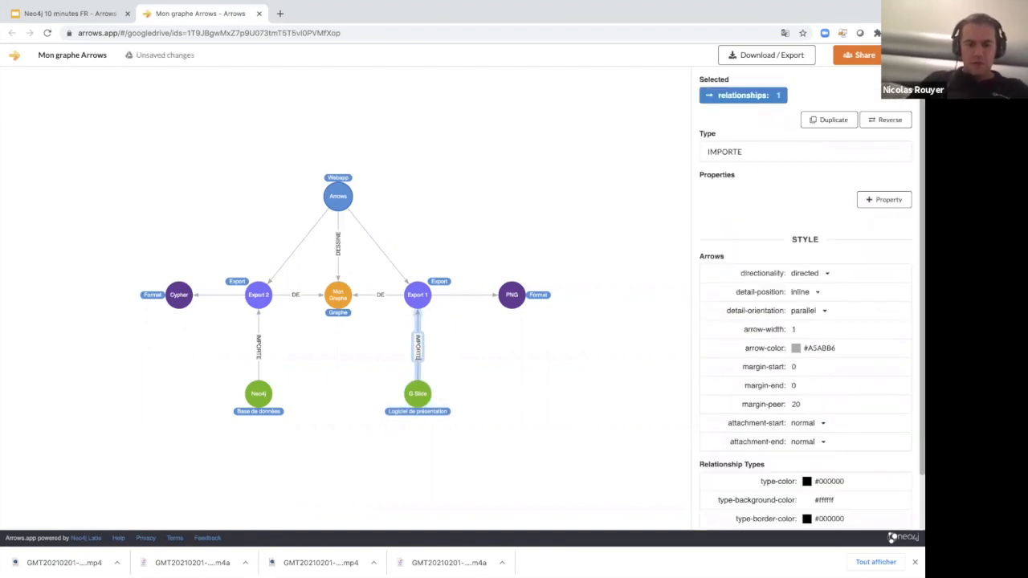
{"action": "left_click", "coordinate": [334, 402]}
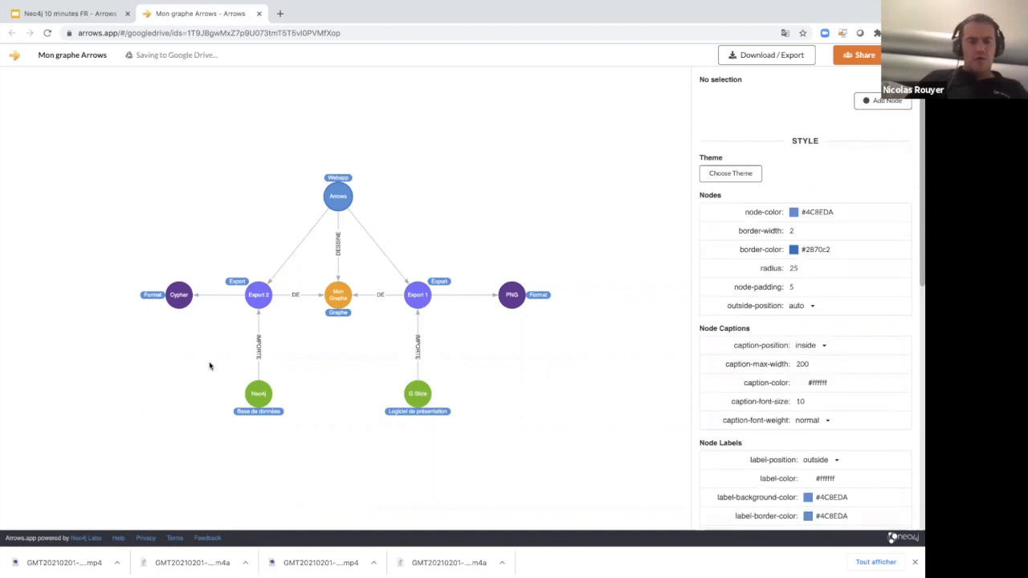
Switch to the Google Slides presentation, view the Arrows example graph on slide 8, exit the slideshow, and return to Arrows.
{"action": "left_click", "coordinate": [76, 13]}
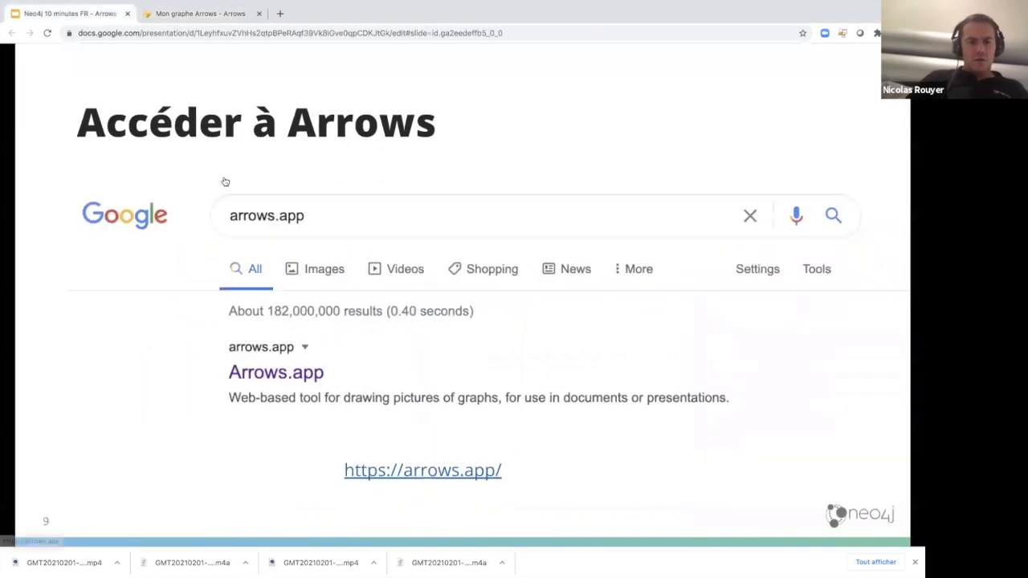
{"action": "key", "text": "Left"}
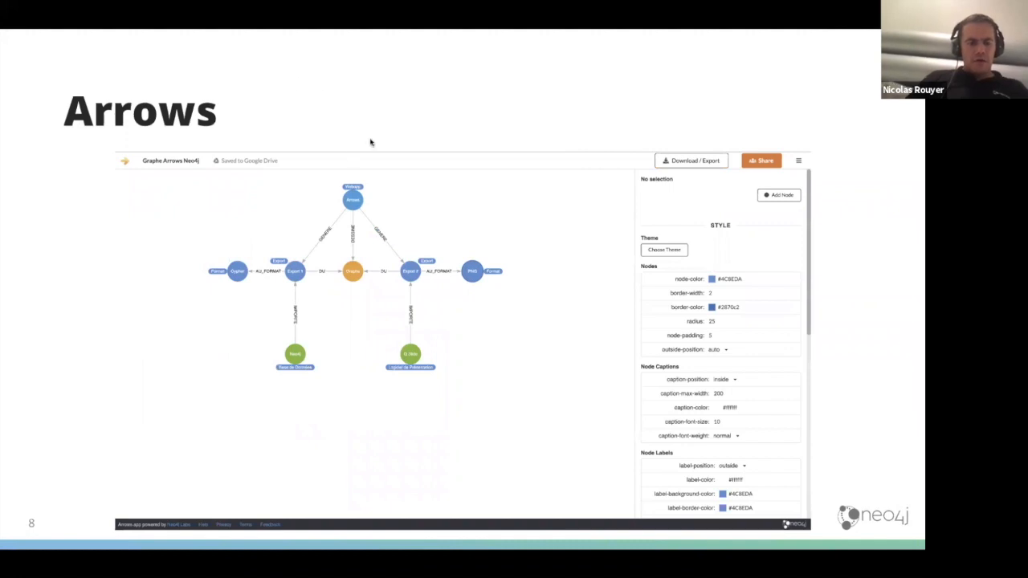
{"action": "key", "text": "Right"}
{"action": "key", "text": "Escape"}
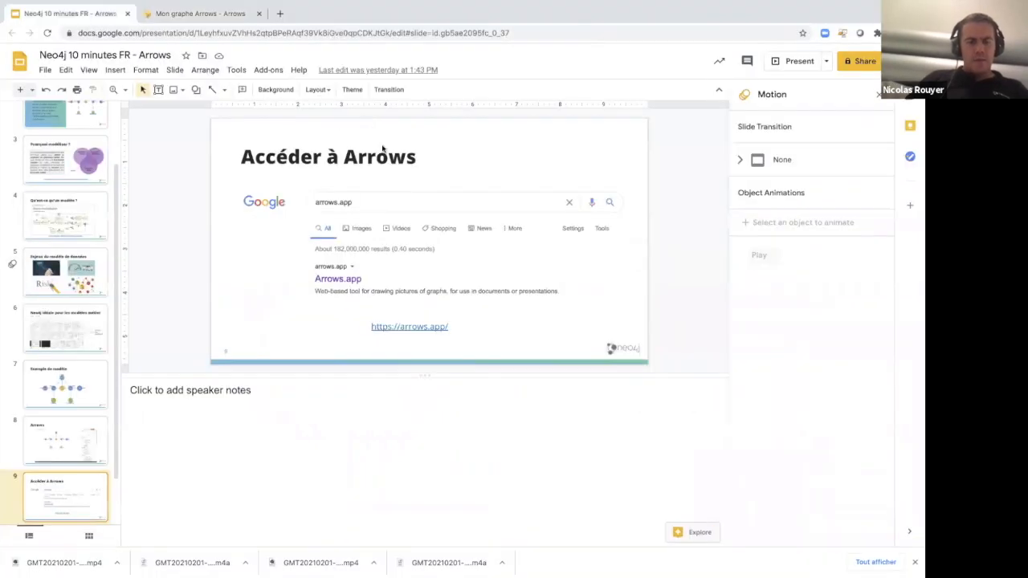
{"action": "left_click", "coordinate": [201, 14]}
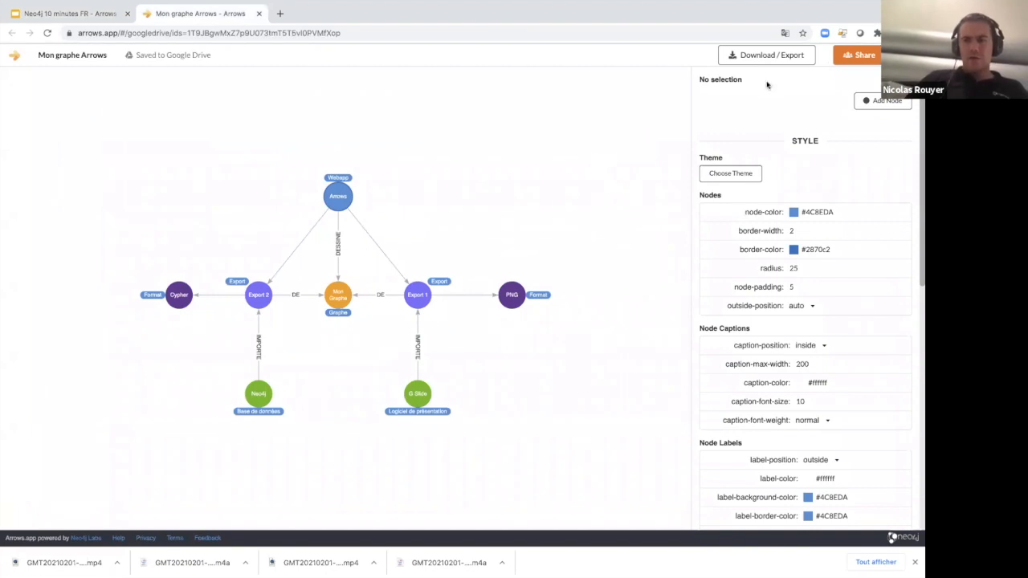
Export the graph as Cypher with the CREATE clause and open the query in Neo4j Browser through Neo4j Desktop.
{"action": "left_click", "coordinate": [766, 56]}
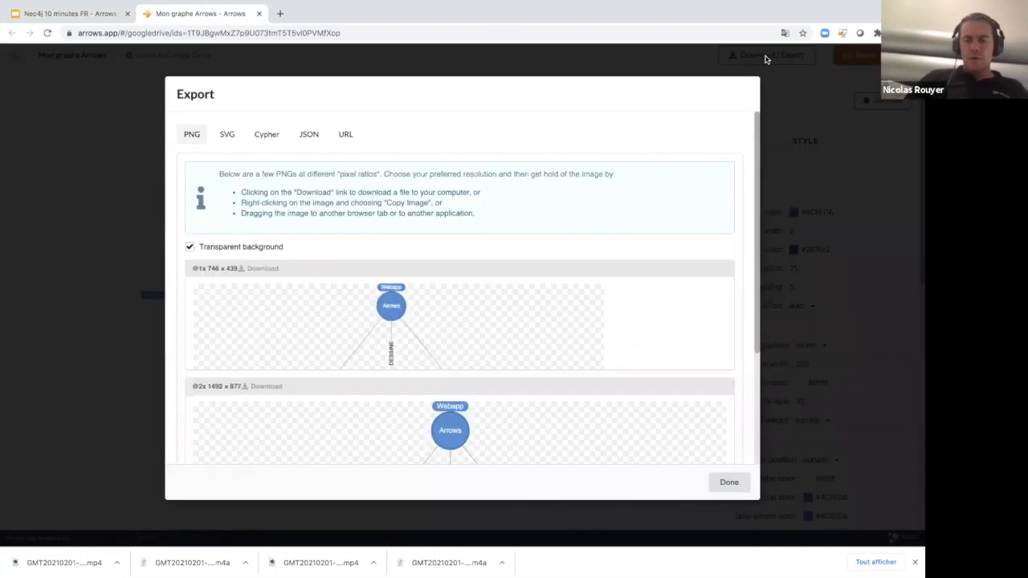
{"action": "left_click", "coordinate": [263, 135]}
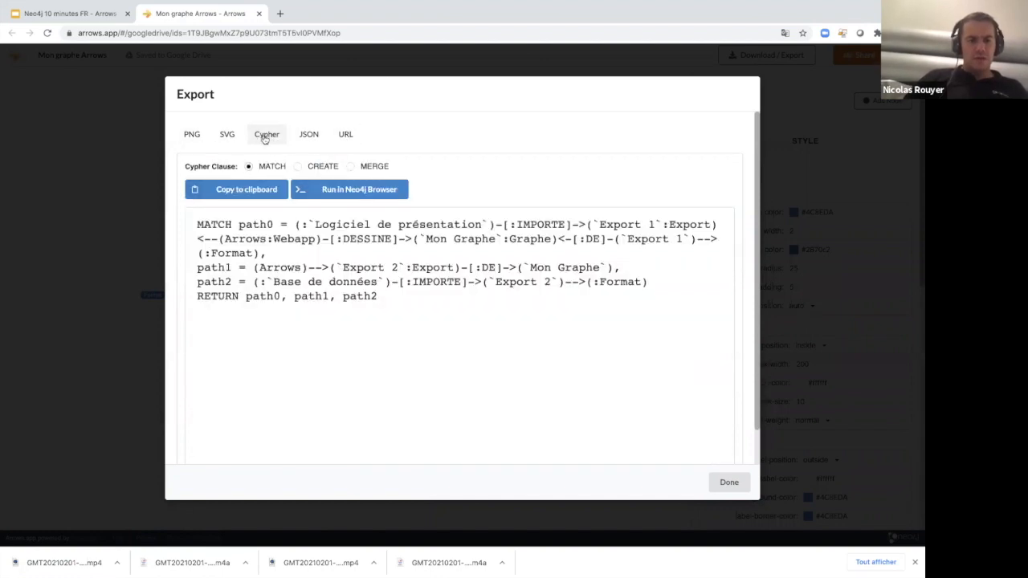
{"action": "left_click", "coordinate": [344, 190]}
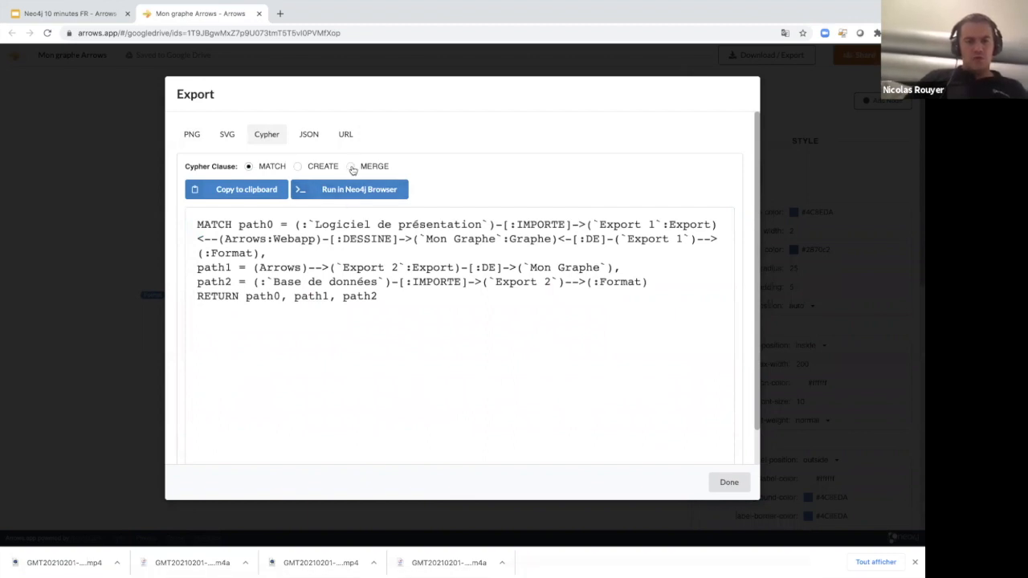
{"action": "left_click", "coordinate": [298, 167]}
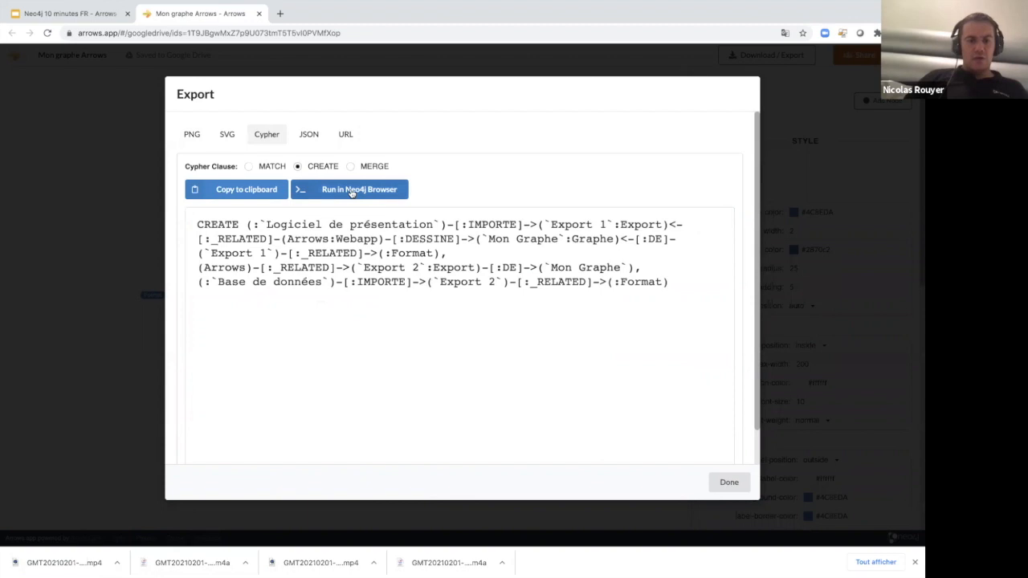
{"action": "left_click", "coordinate": [351, 191]}
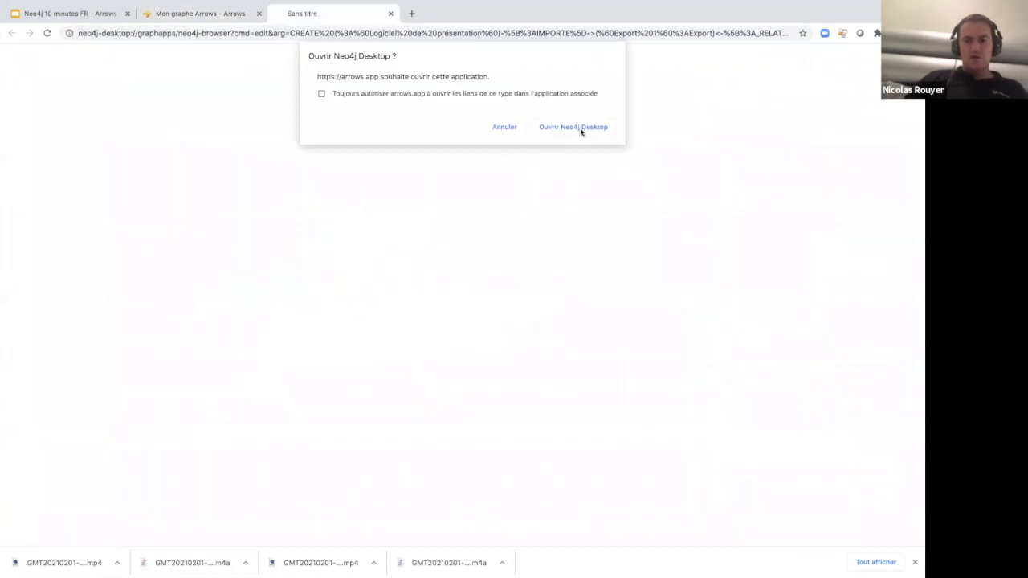
{"action": "left_click", "coordinate": [575, 127]}
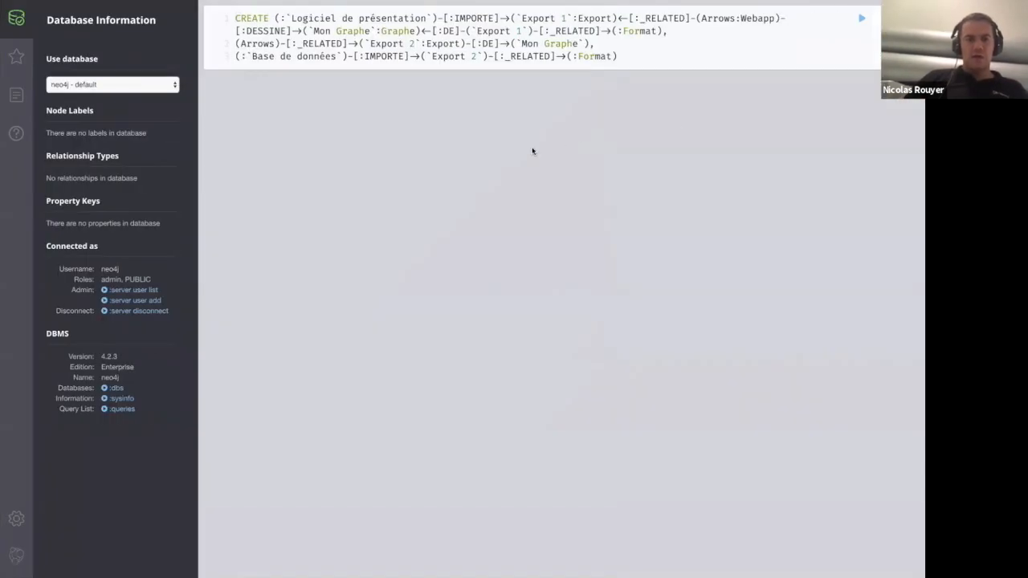
Run the exported CREATE query on the default neo4j database.
{"action": "left_click", "coordinate": [834, 22]}
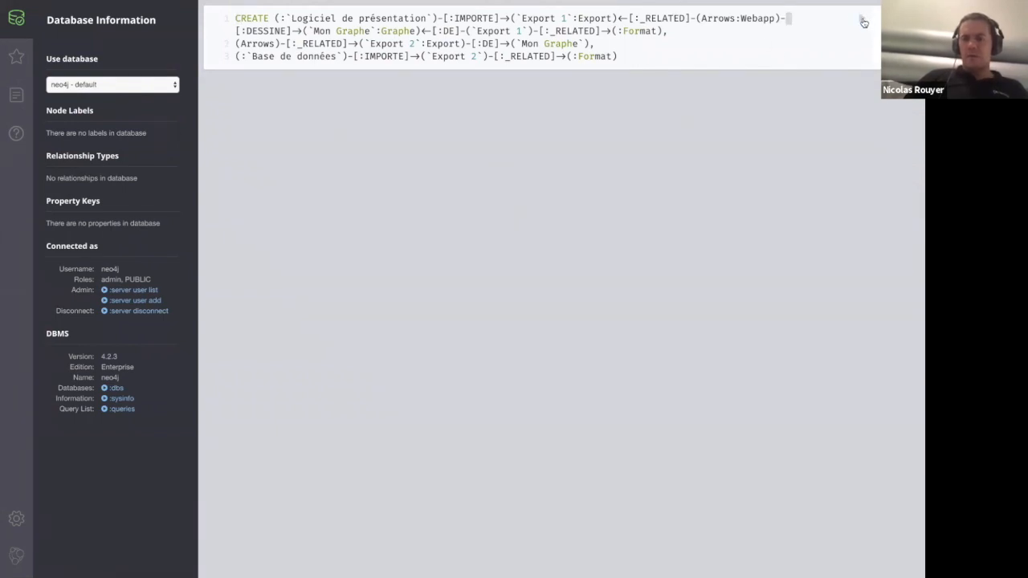
{"action": "left_click", "coordinate": [862, 19]}
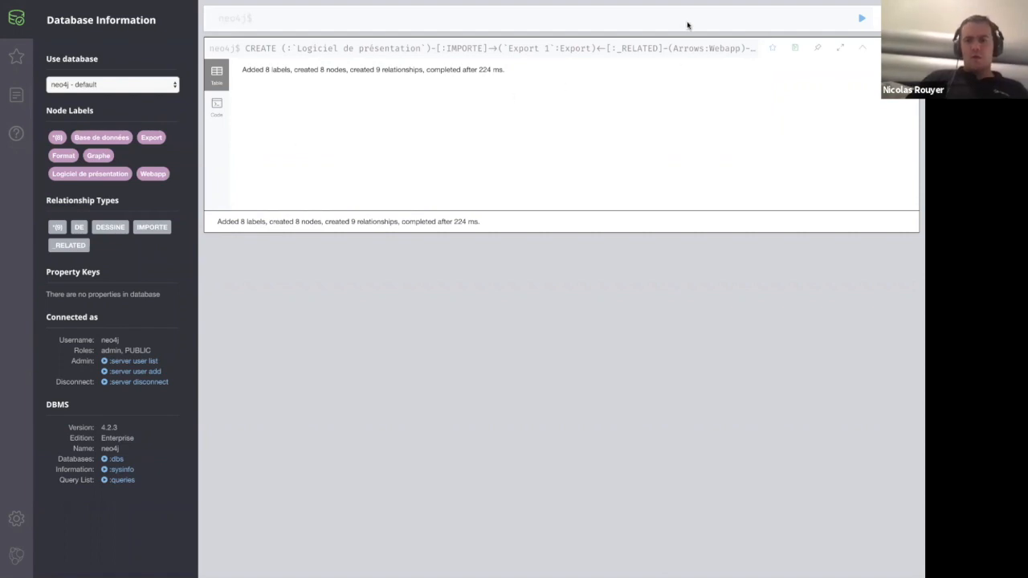
{"action": "left_click", "coordinate": [739, 20]}
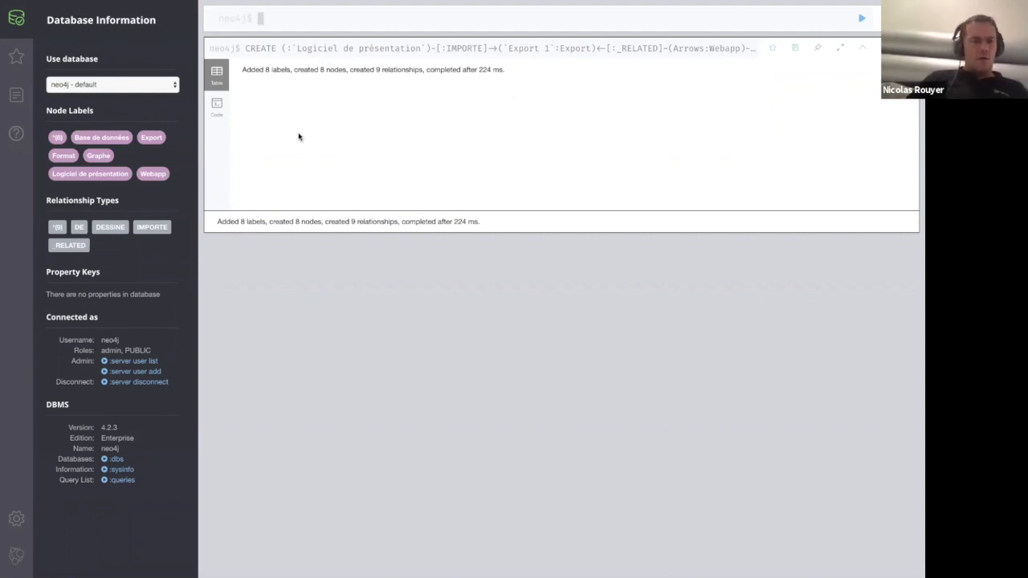
Display all nodes of the database as a graph and inspect the "Logiciel de présentation" label and the Graphe node.
{"action": "left_click", "coordinate": [55, 139]}
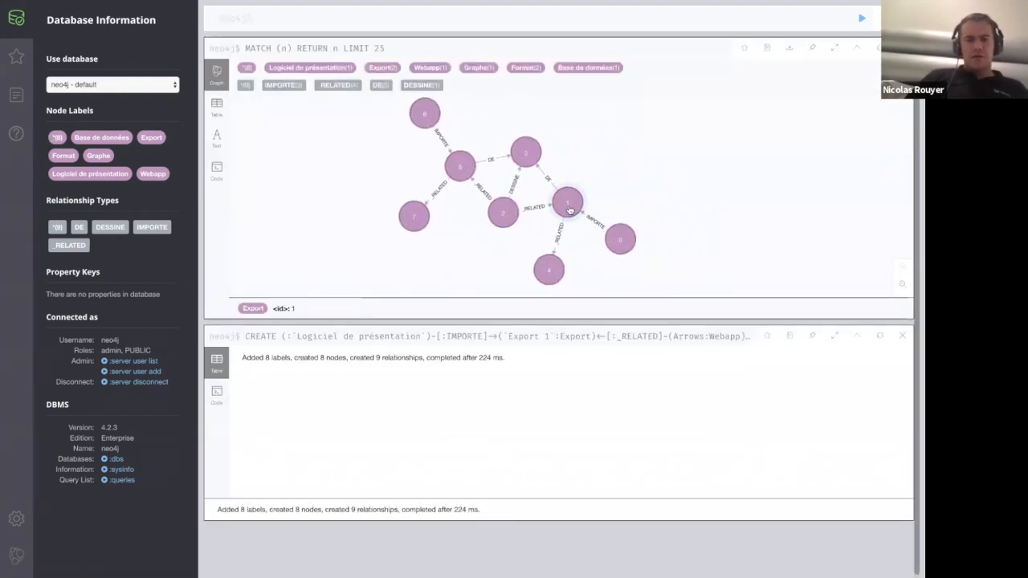
{"action": "left_click", "coordinate": [314, 69]}
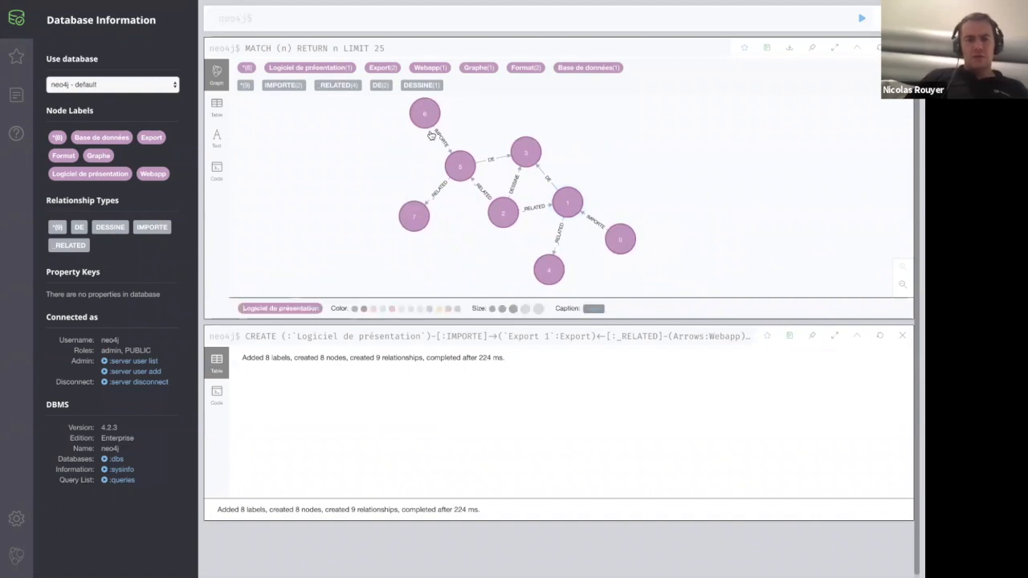
{"action": "left_click", "coordinate": [385, 146]}
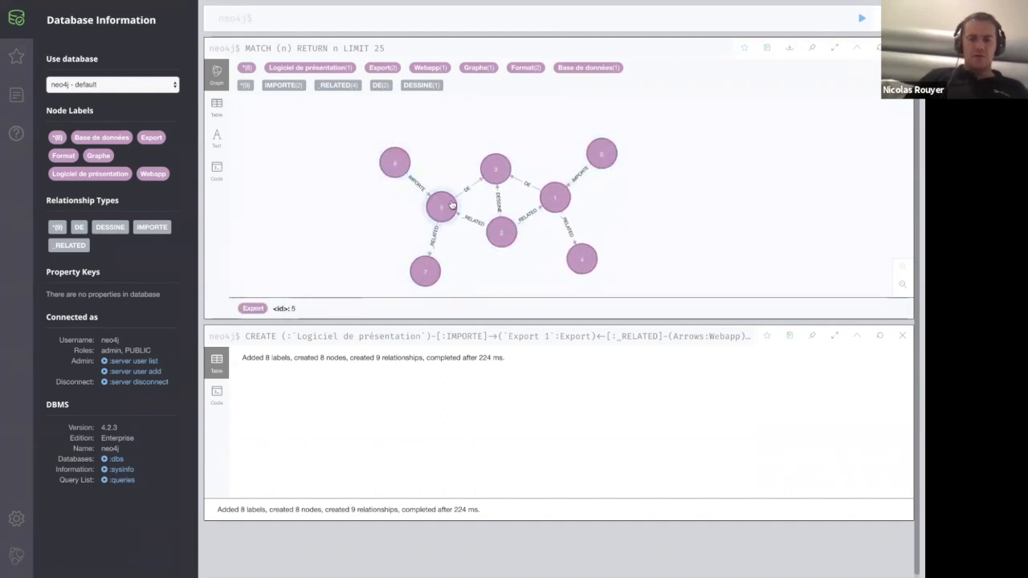
{"action": "left_click", "coordinate": [494, 168]}
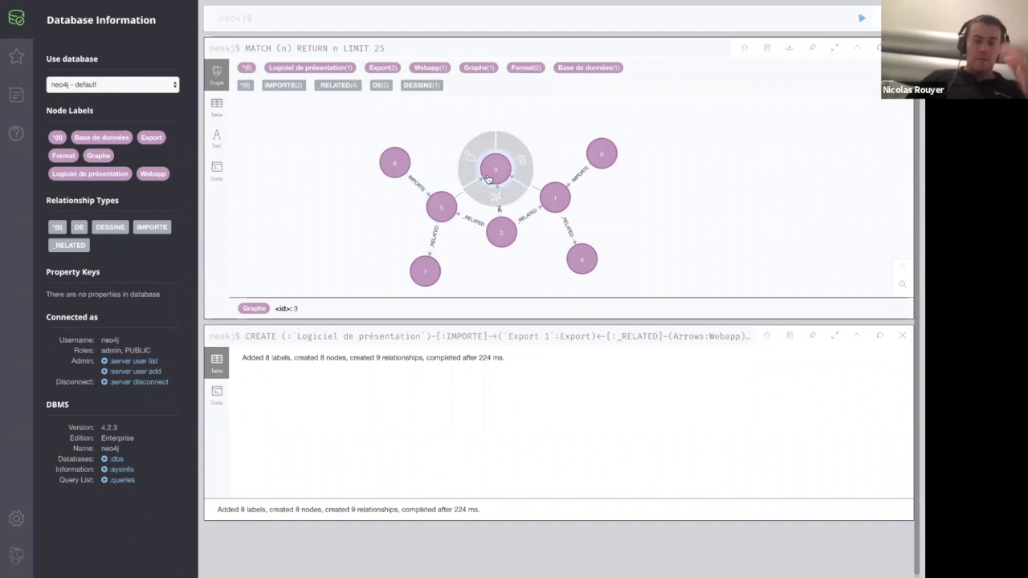
{"action": "left_click_drag", "start_coordinate": [546, 256], "coordinate": [567, 234]}
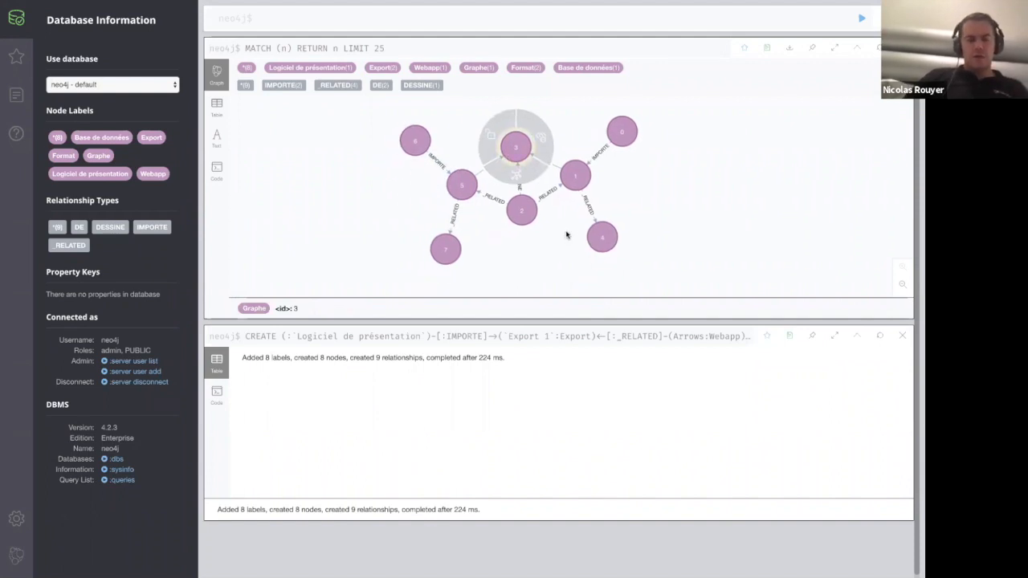